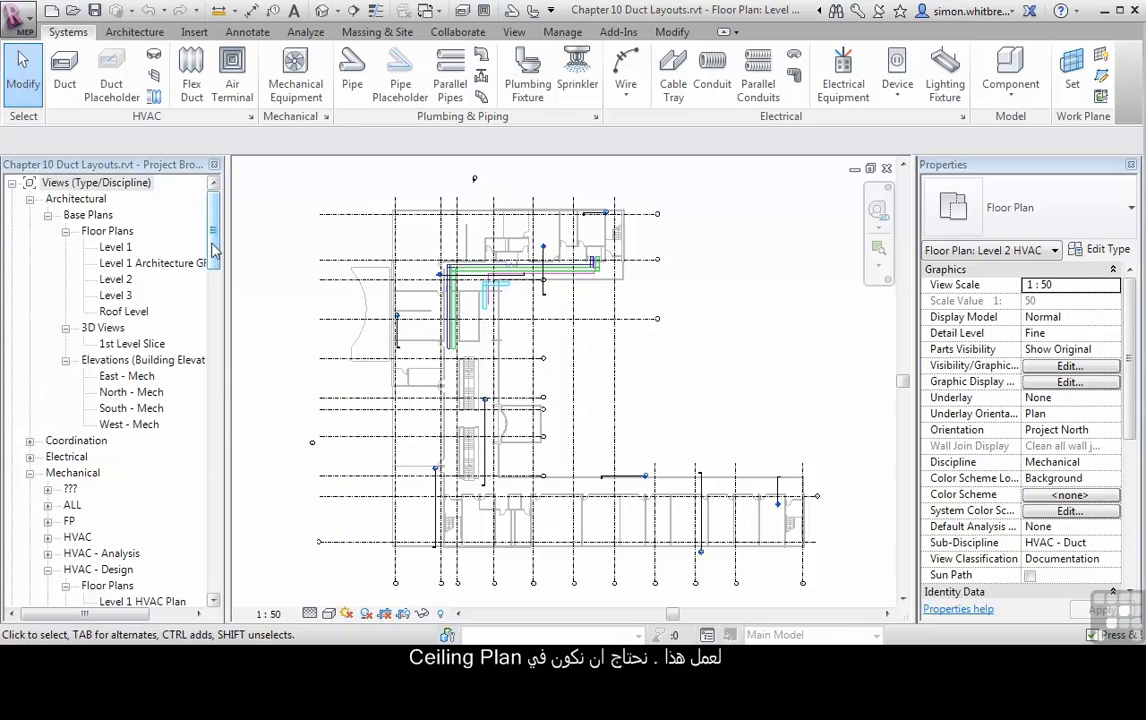
Open the HVAC - Design Level 2 Ceiling Plan view and frame the gridded ceiling rooms in the building's southern part.
drag(212, 250, 212, 320)
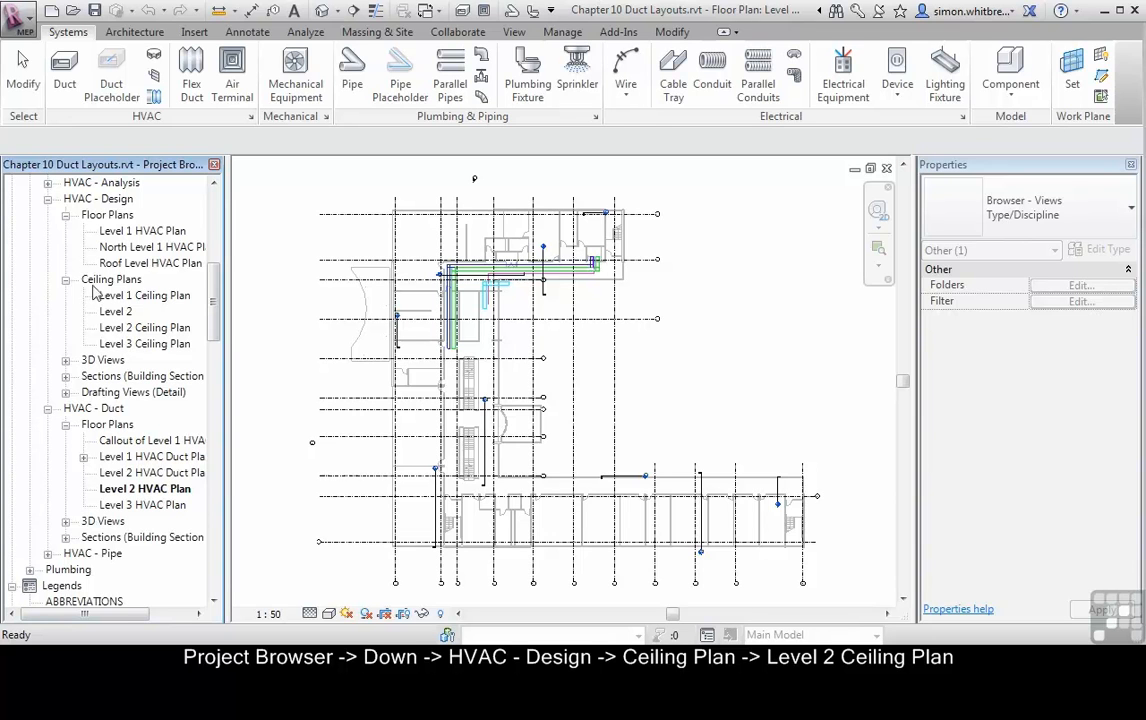
double_click(130, 328)
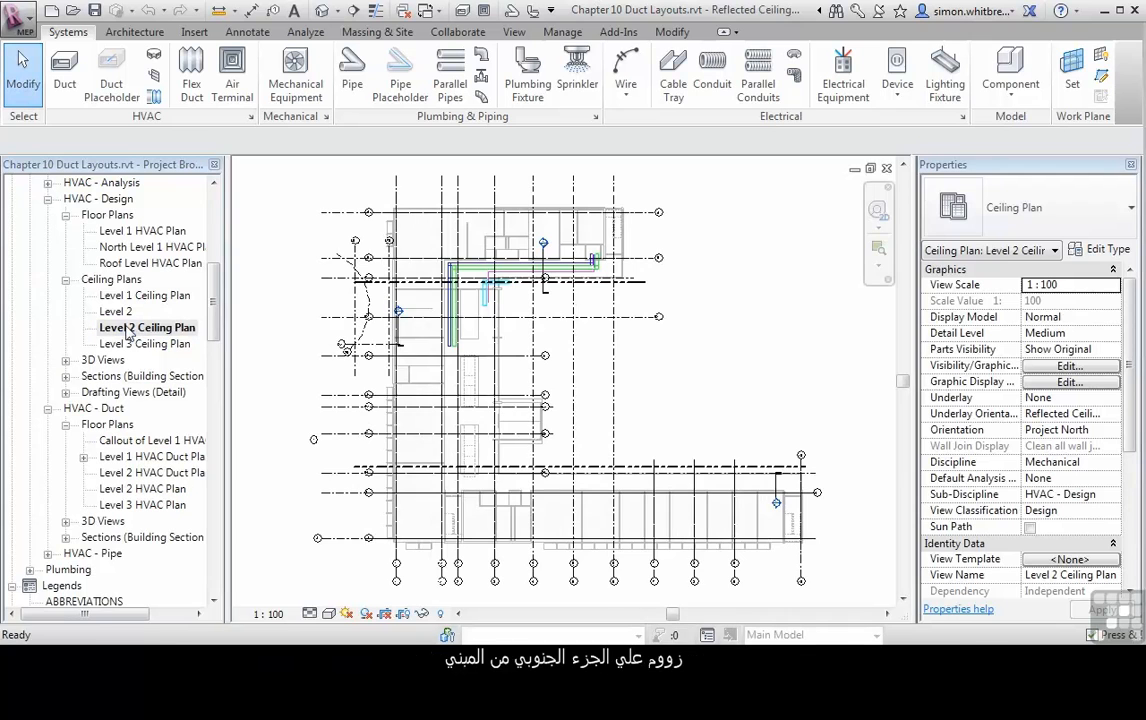
scroll(558, 552, up, 5)
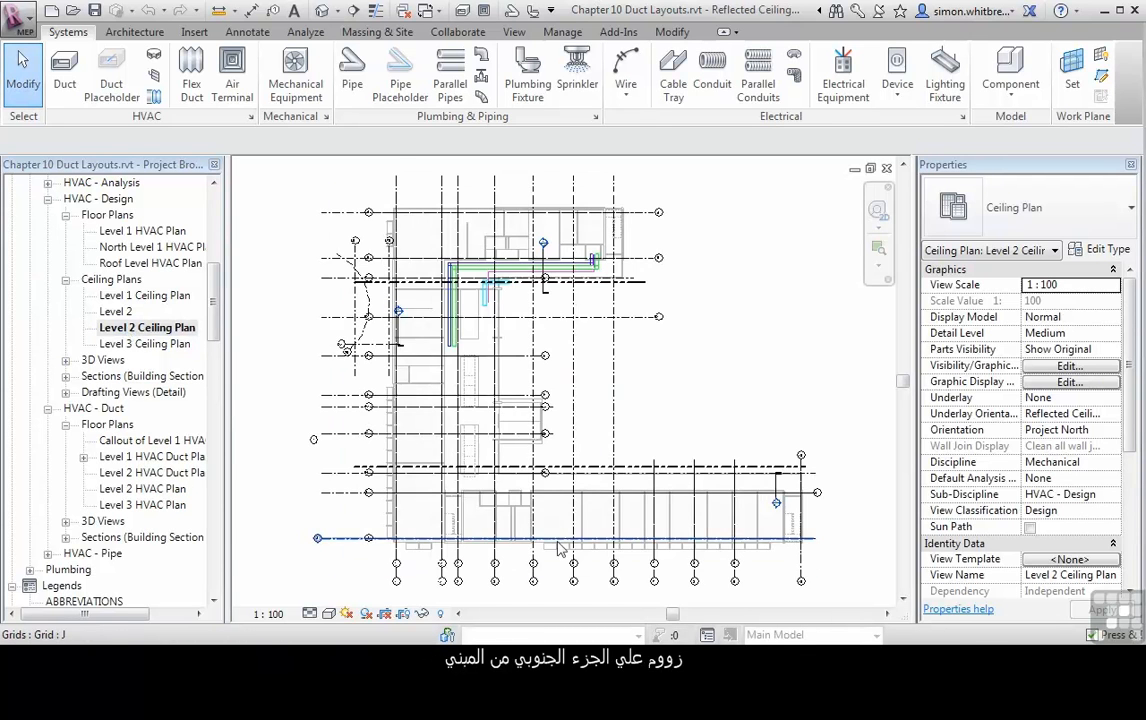
scroll(557, 552, up, 4)
scroll(607, 442, up, 1)
middle_drag(604, 446, 511, 446)
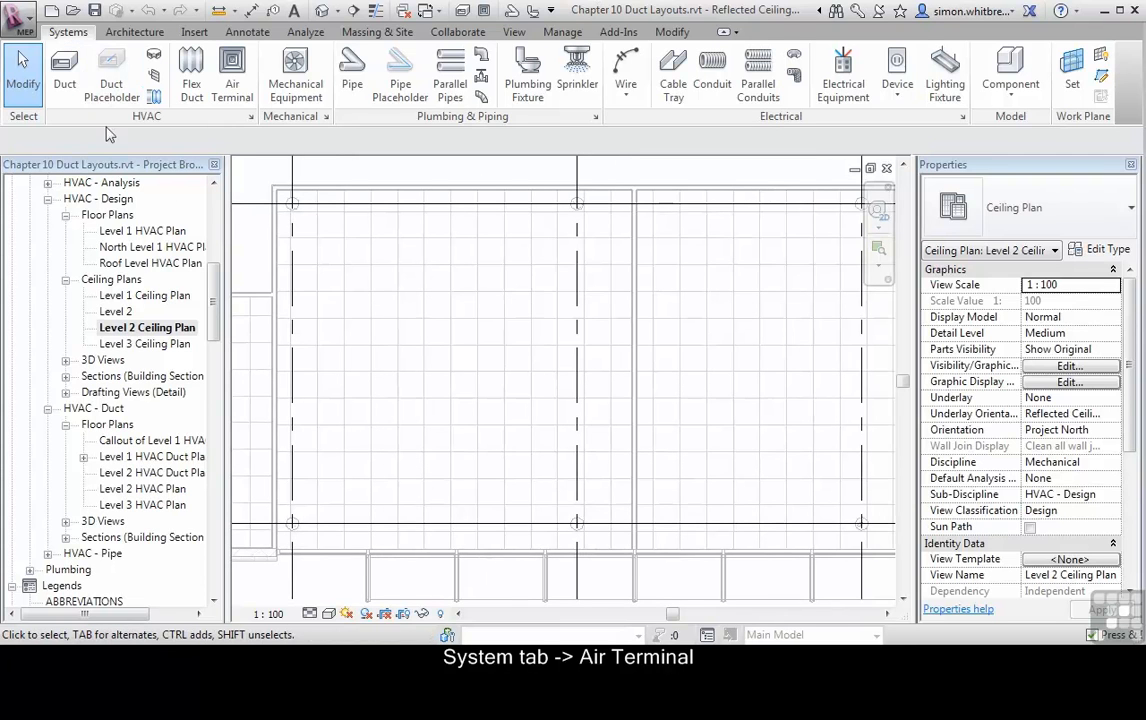
Start placing air terminals of type M_Supply Diffuser - Rectangular Face Round Neck, 600x600 - 200 Neck, with a Level 2 offset of 2400.
click(237, 84)
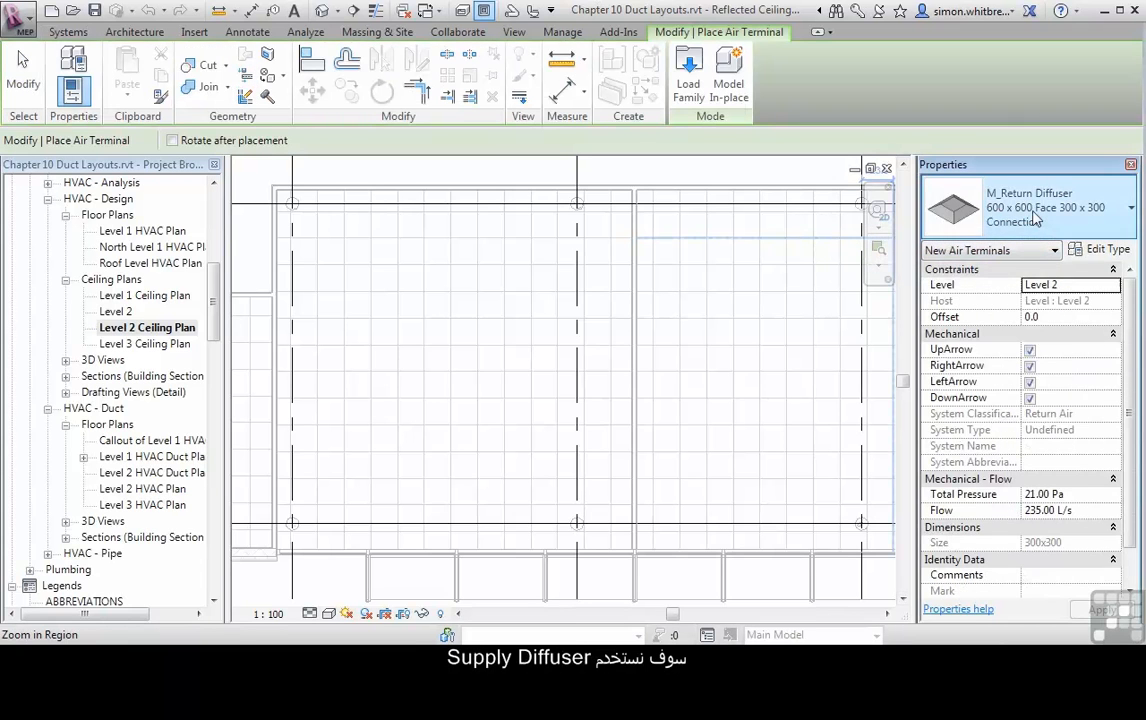
click(1035, 212)
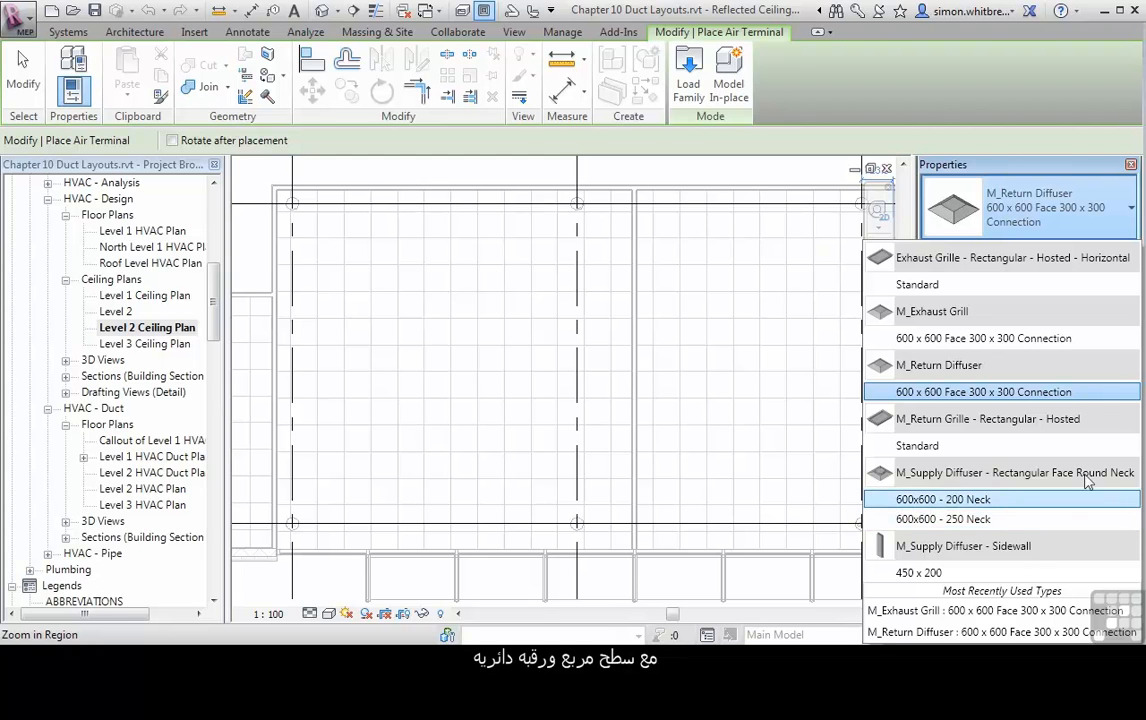
mouse_move(1126, 478)
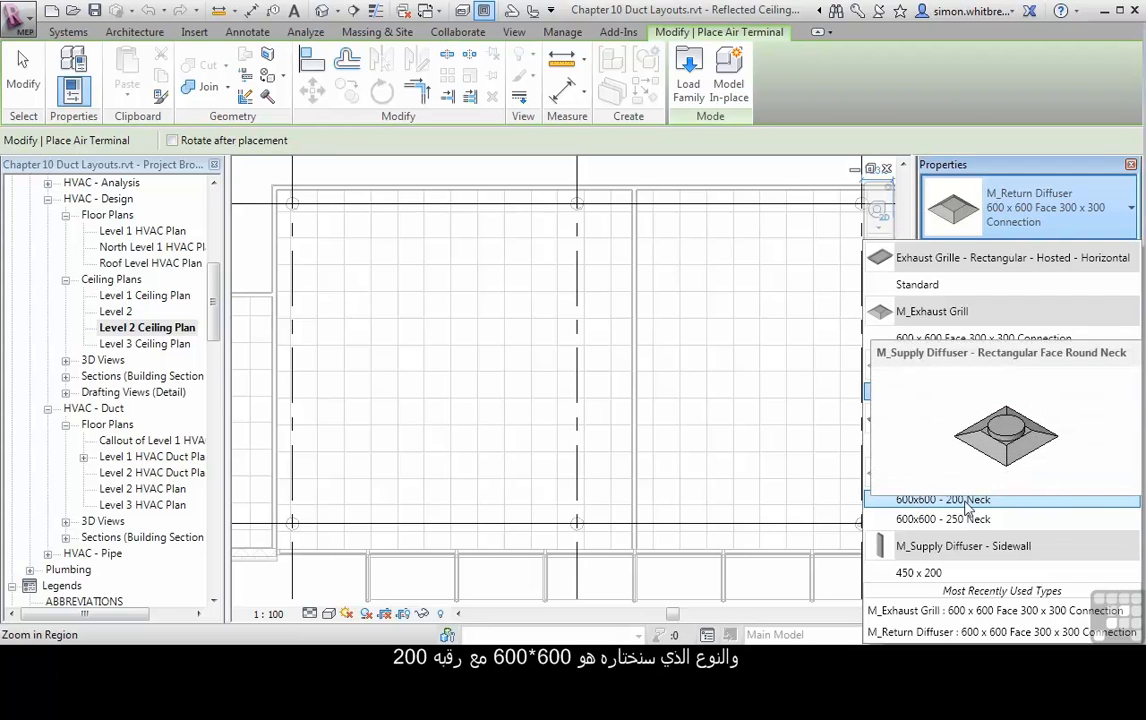
click(964, 501)
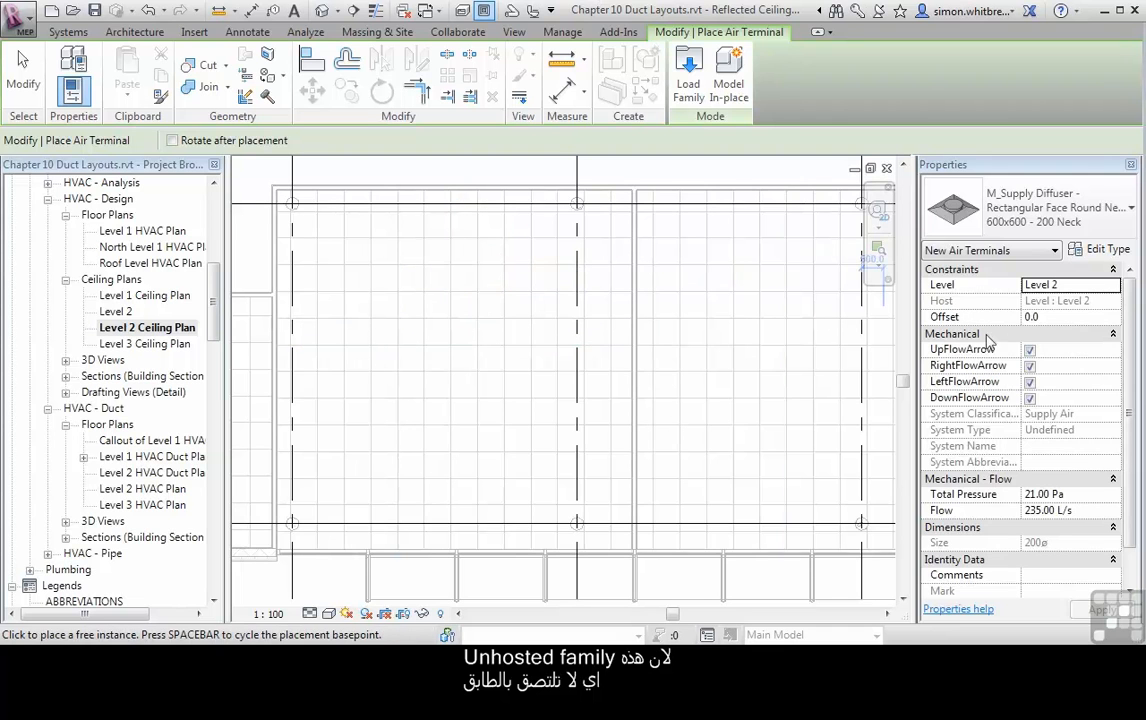
click(1071, 317)
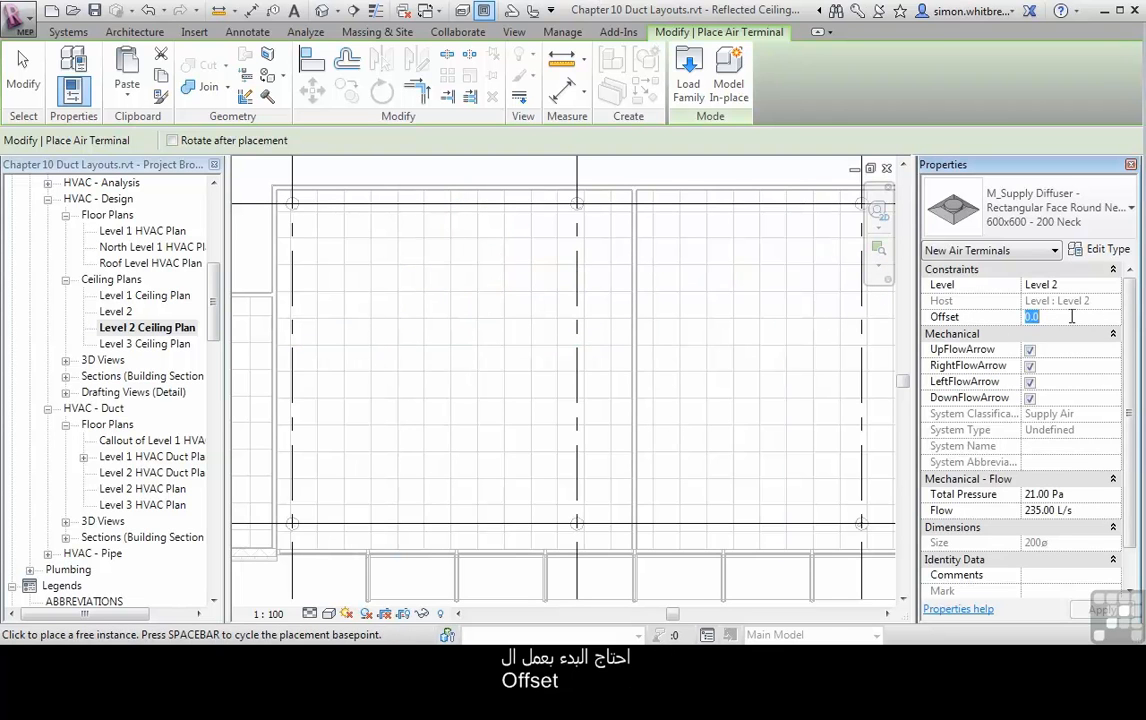
text(24)
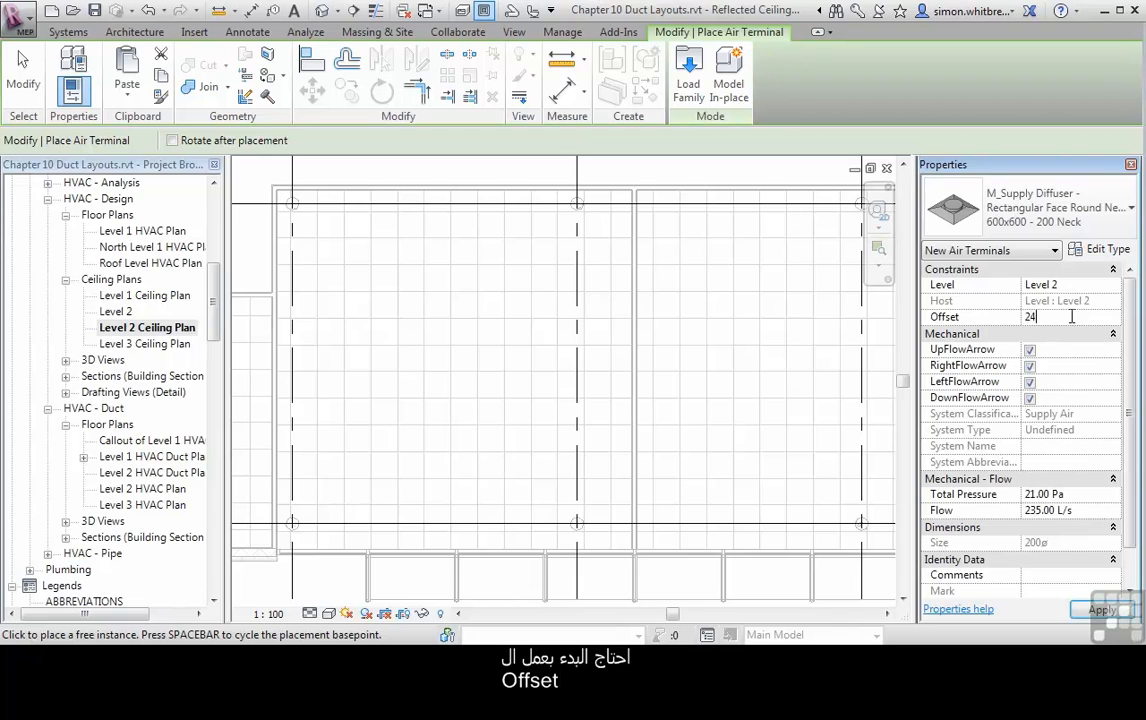
text(00)
key(Return)
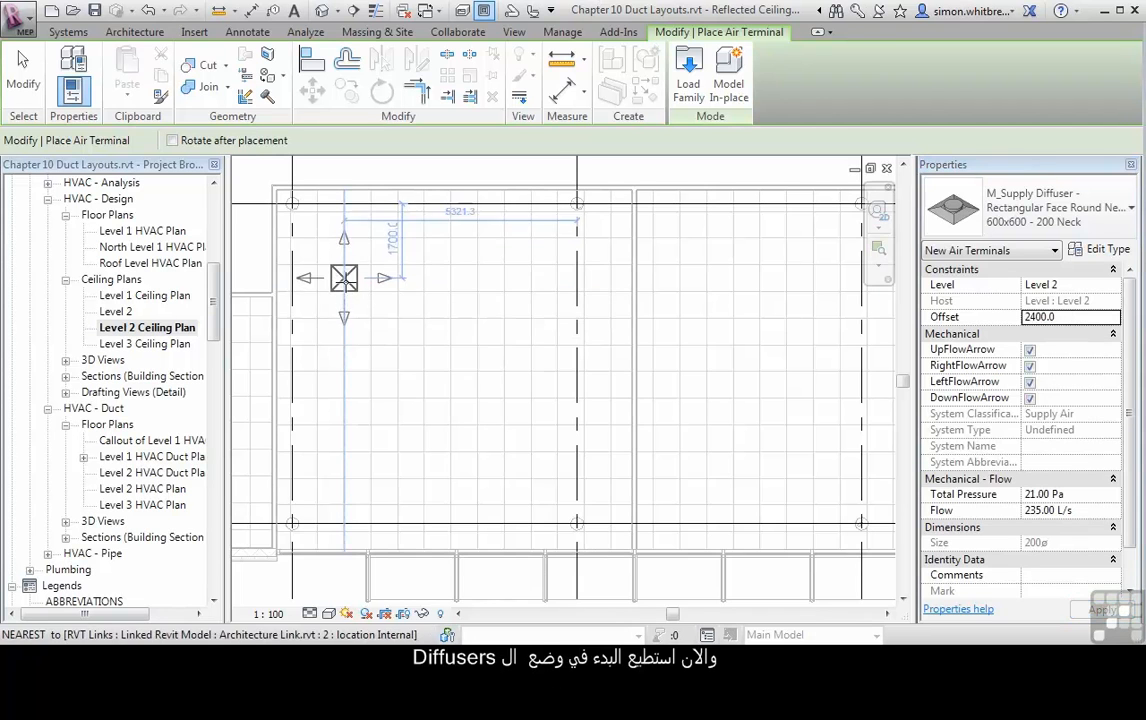
Place four supply diffusers in an aligned two-by-two layout in the room bounded by the left ceiling grid, and end placement.
click(343, 291)
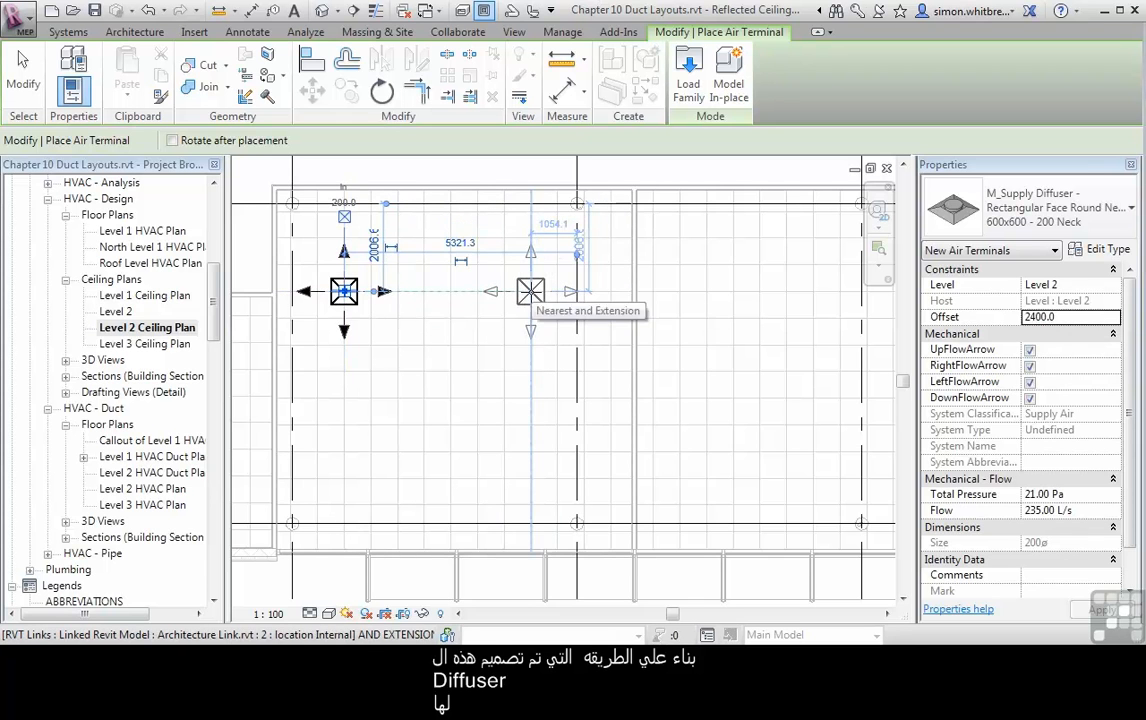
click(531, 291)
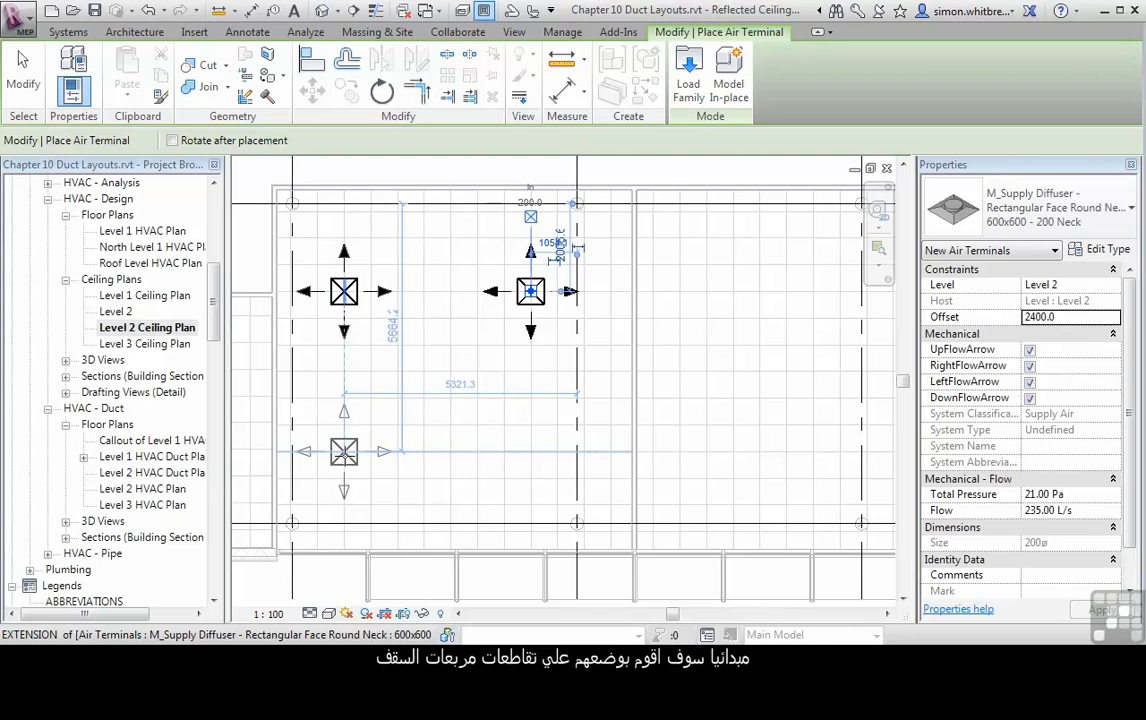
click(343, 451)
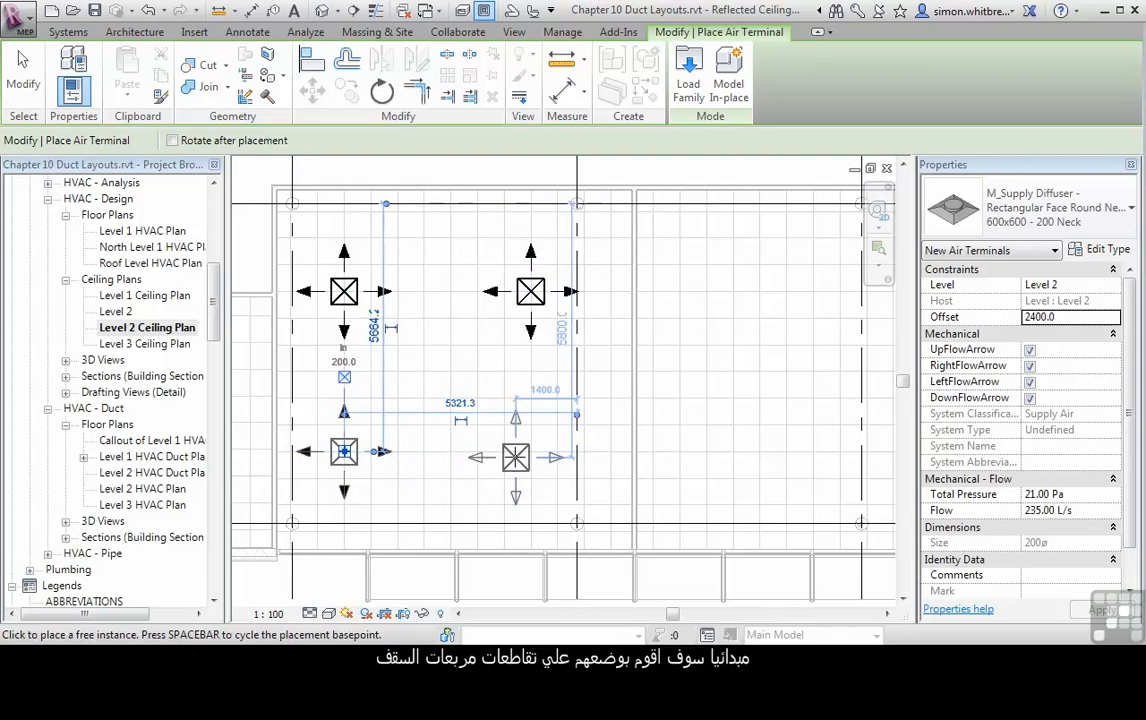
click(531, 451)
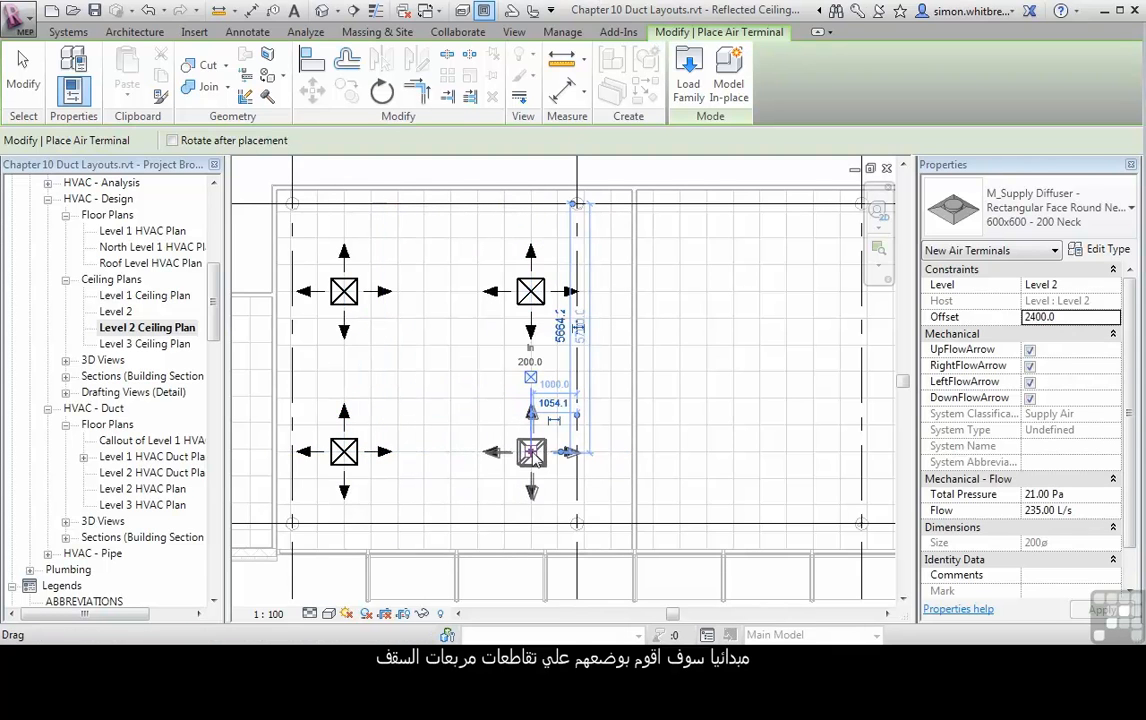
click(23, 78)
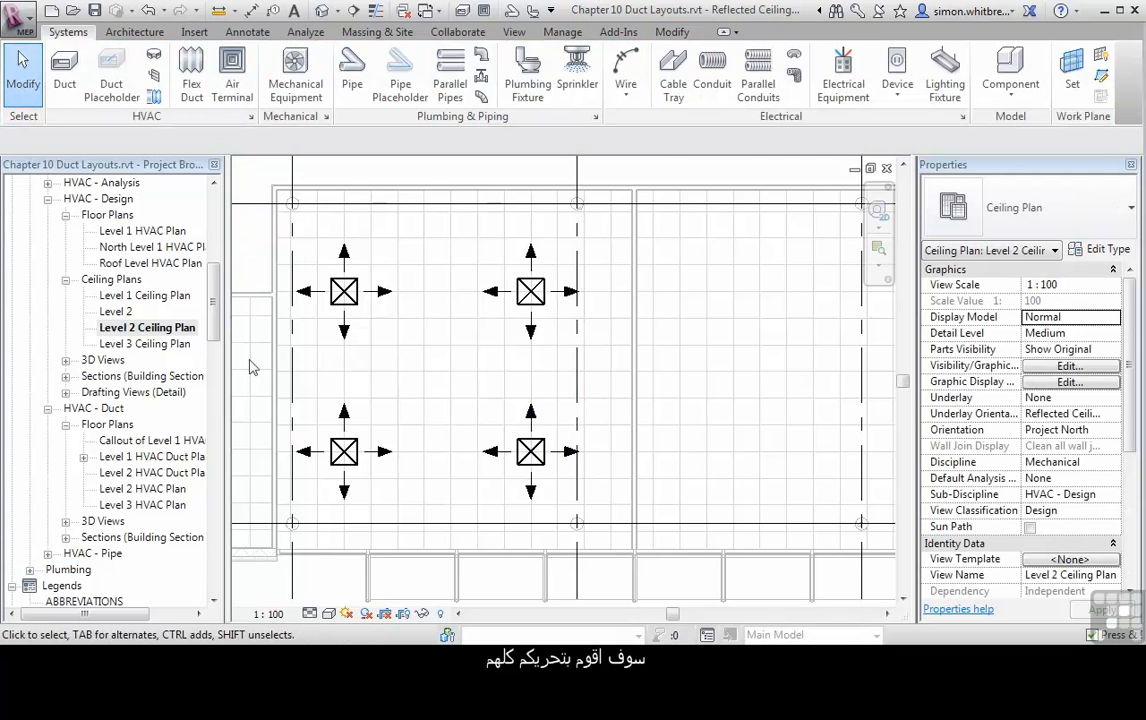
Select all four supply diffusers and move them 300 mm horizontally to the right in the plan.
click(344, 293)
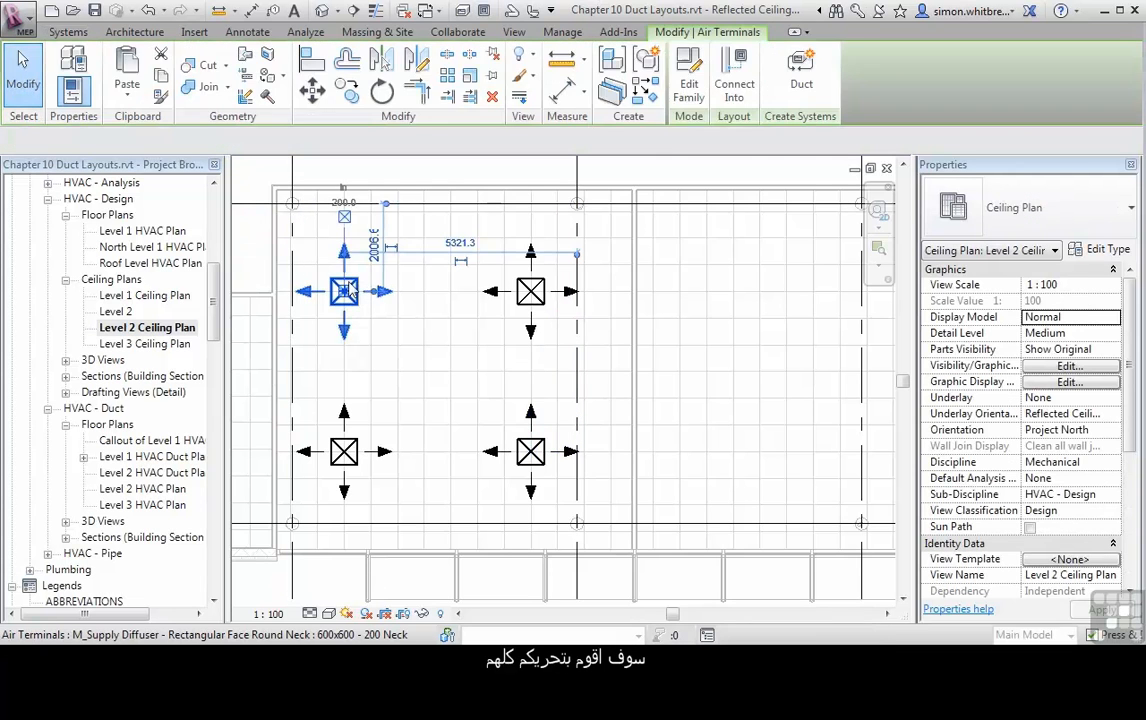
ctrl+click(531, 292)
ctrl+click(530, 452)
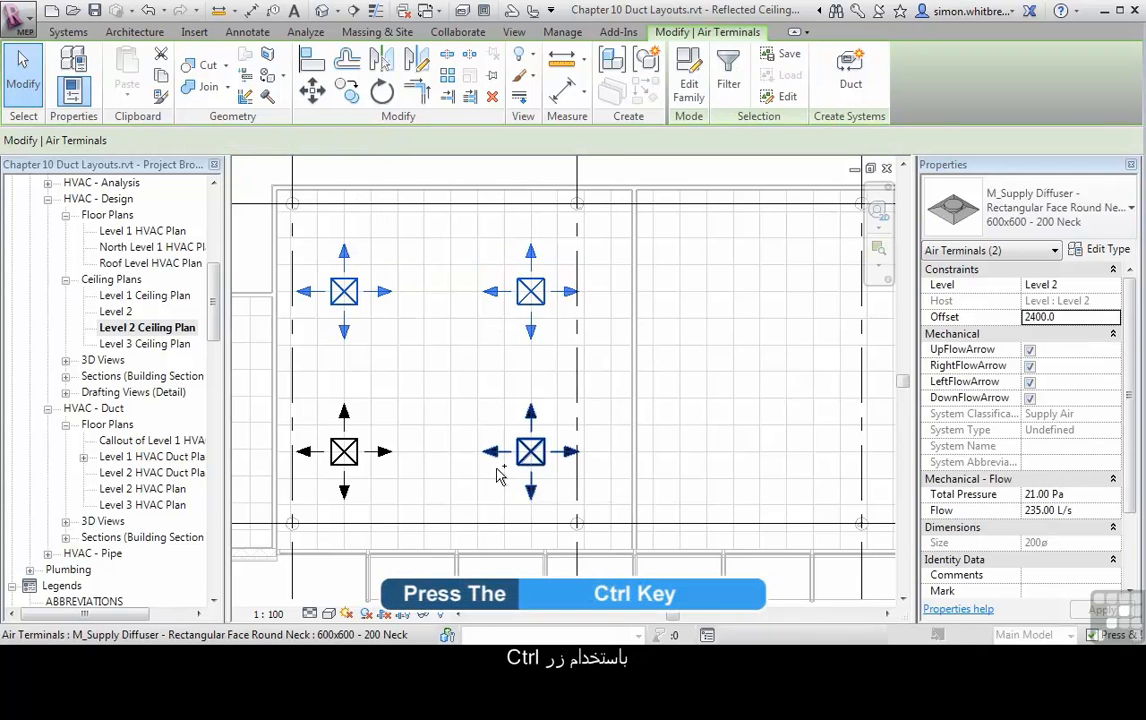
ctrl+click(347, 450)
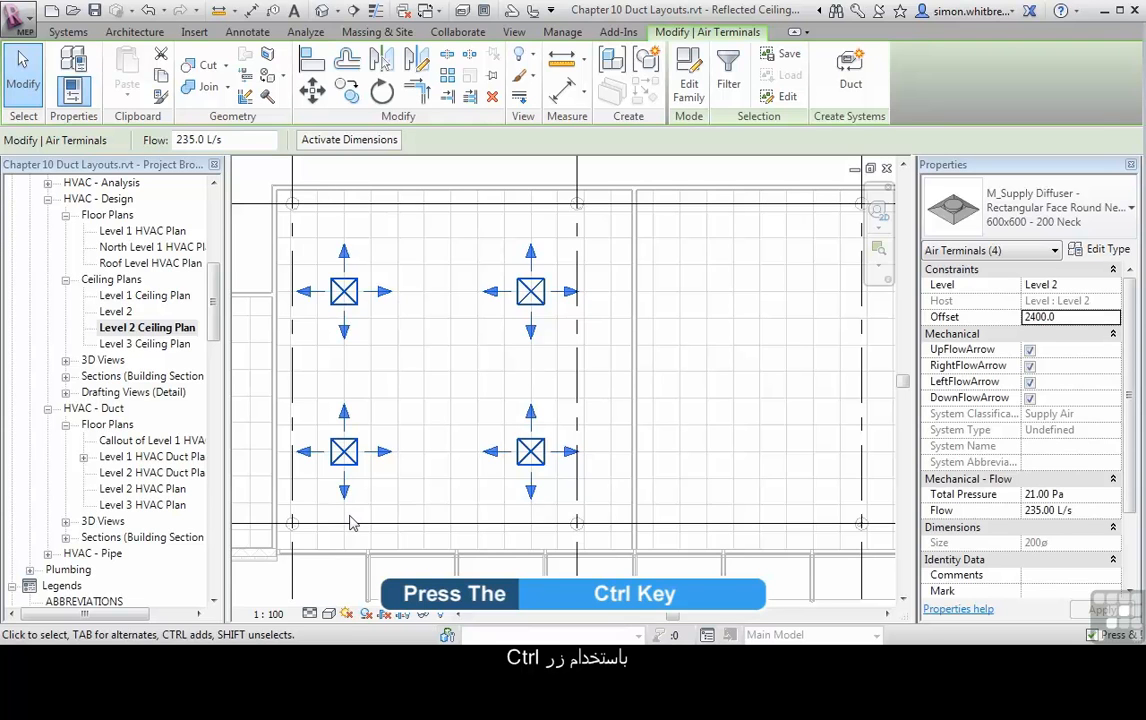
click(312, 93)
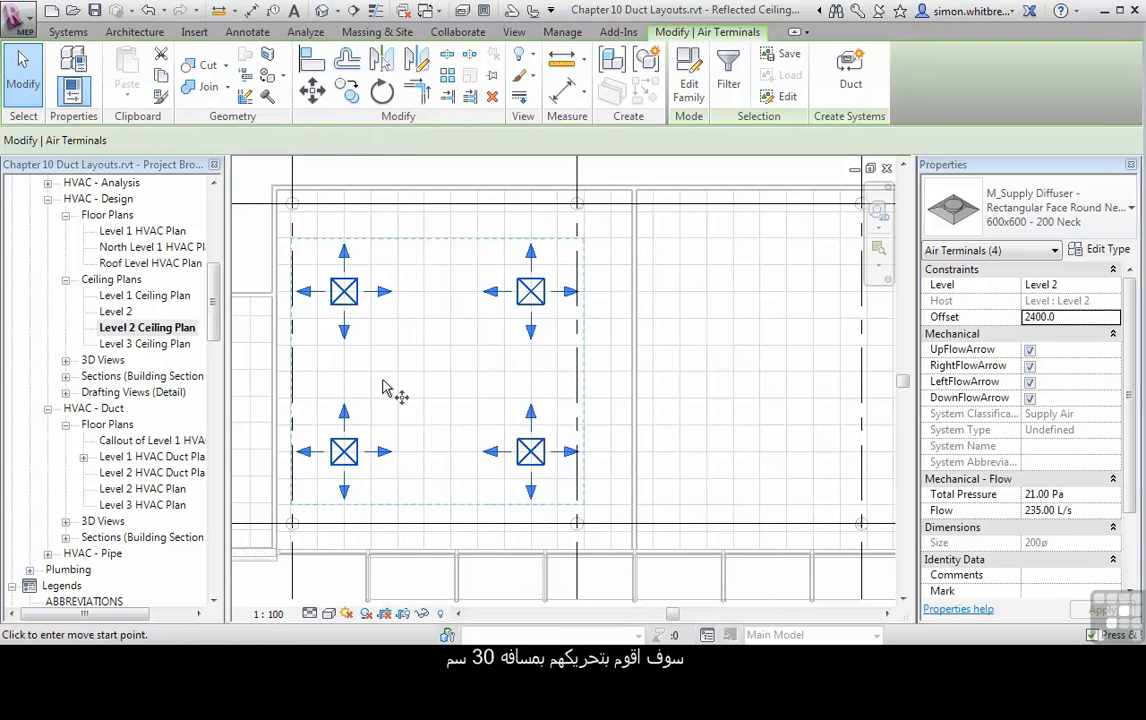
click(397, 400)
text(300)
key(Return)
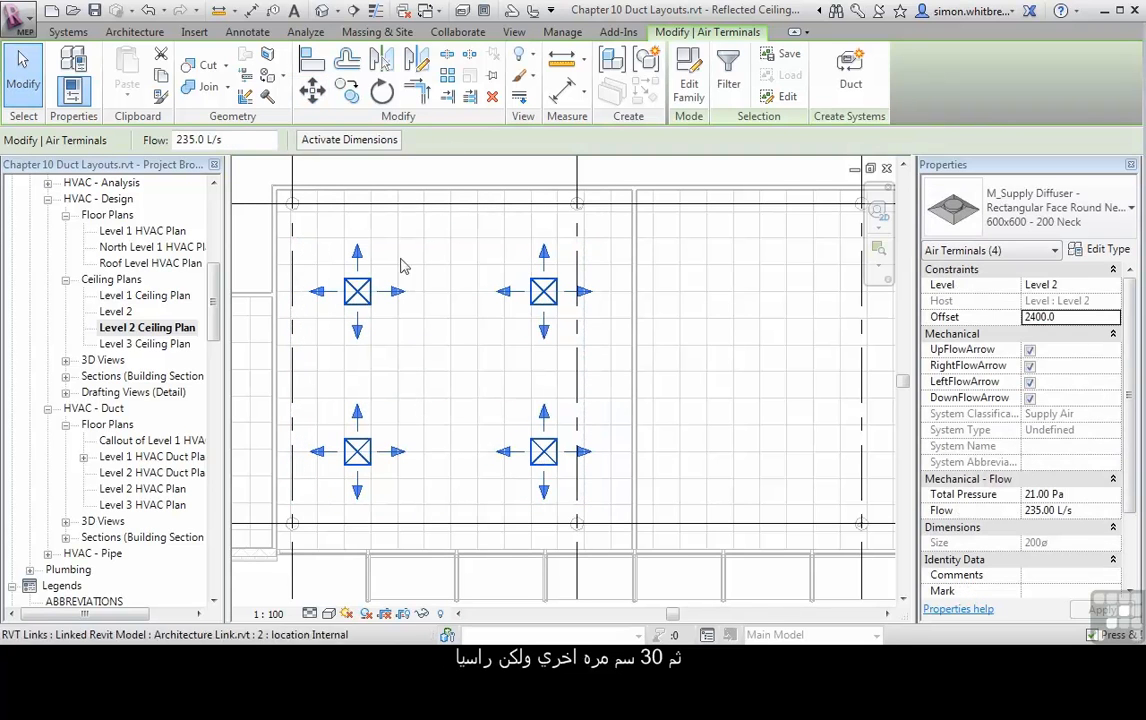
Move the four selected supply diffusers 300 mm vertically upward in the plan.
click(312, 92)
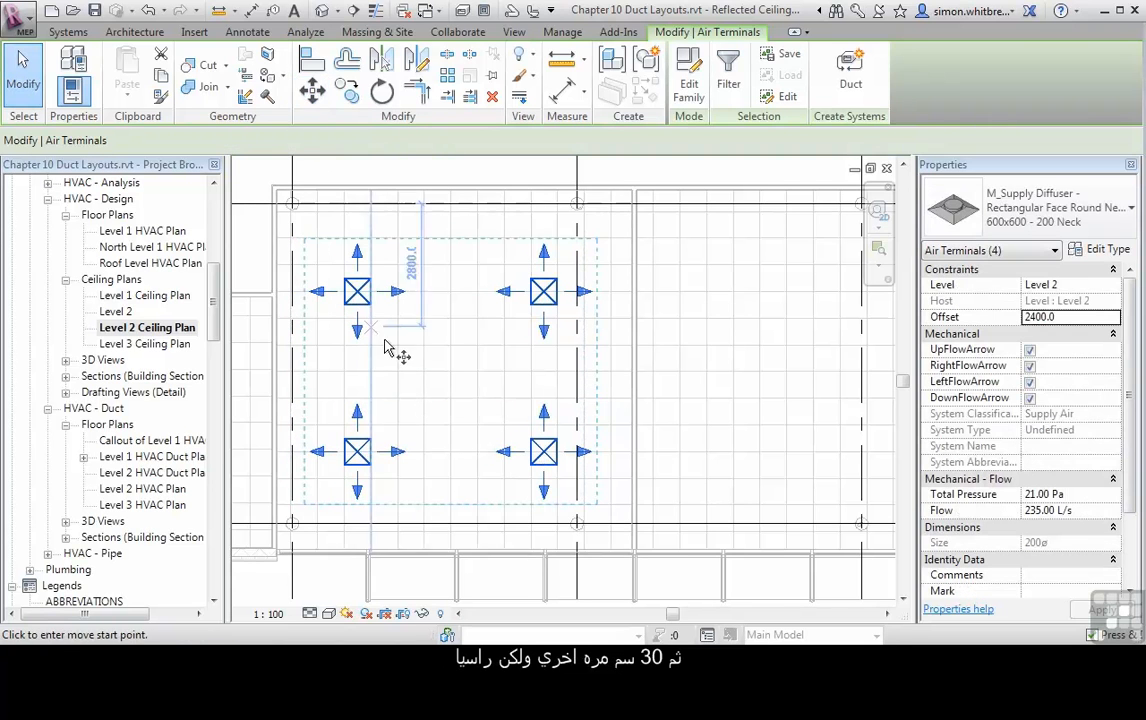
click(425, 452)
text(30)
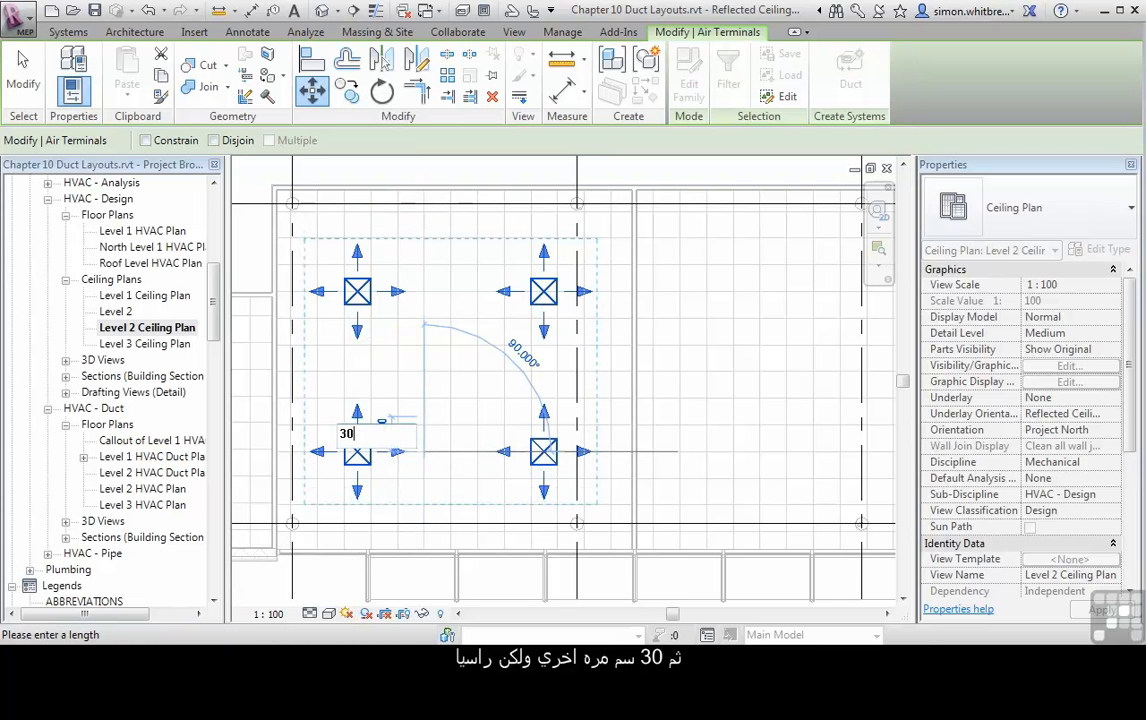
text(0)
key(Return)
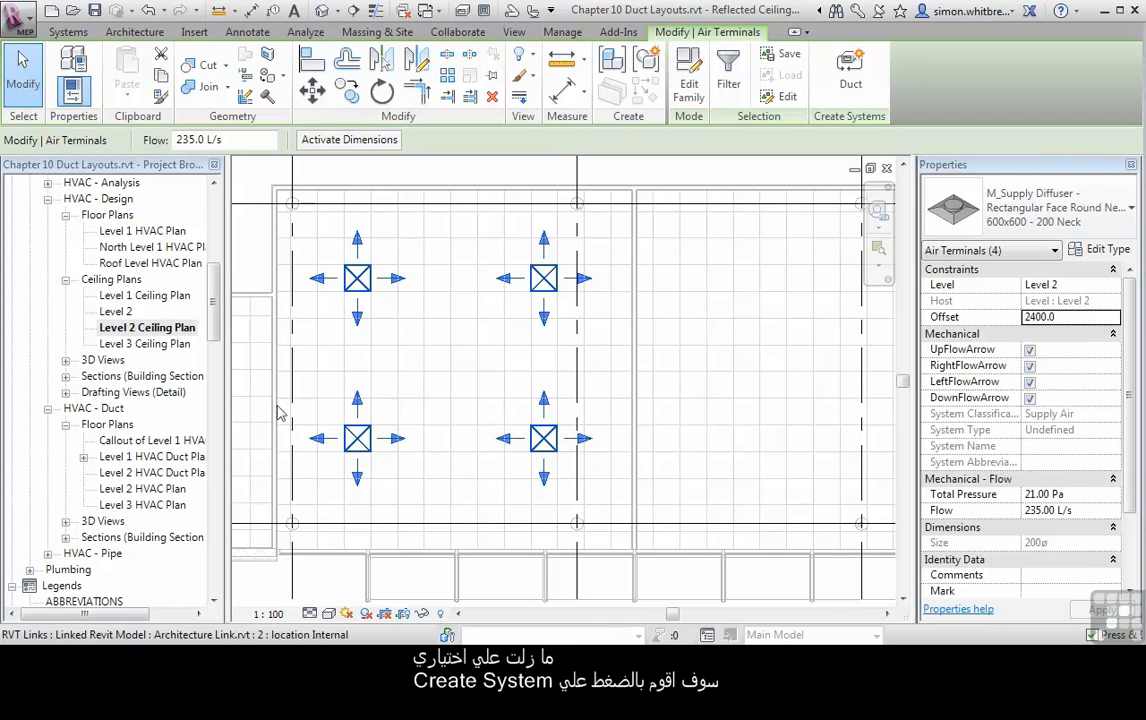
Create a Supply Air duct system named SA 1 from the four diffusers and start generating its duct layout.
click(840, 84)
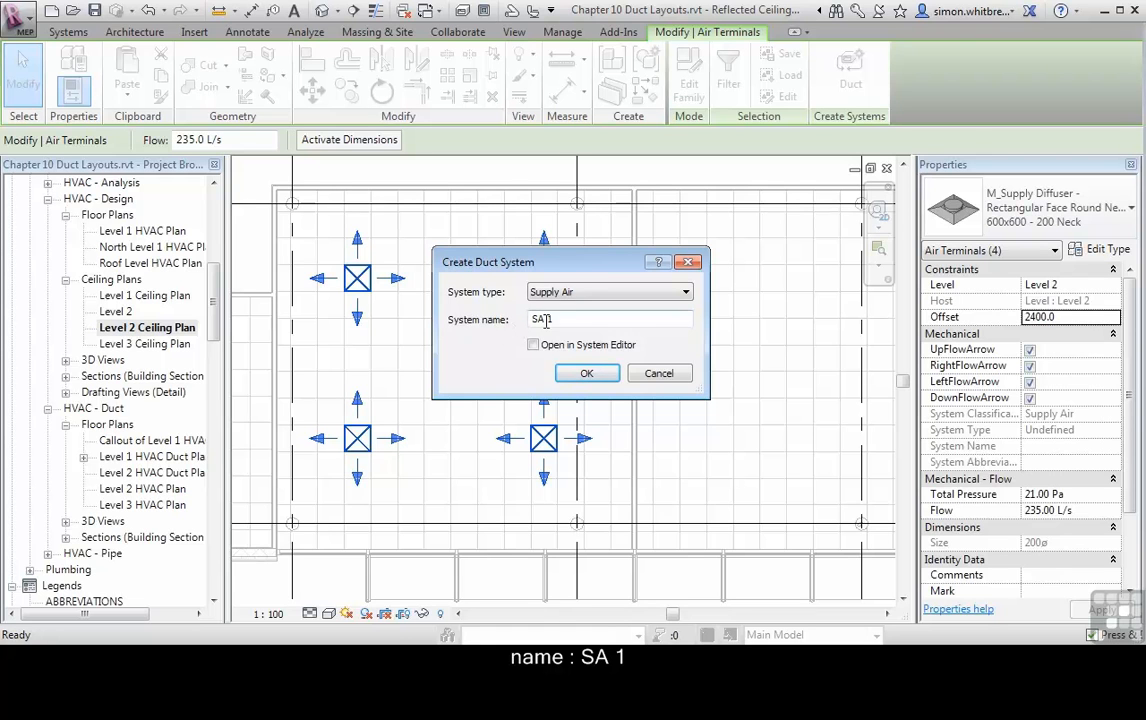
click(587, 373)
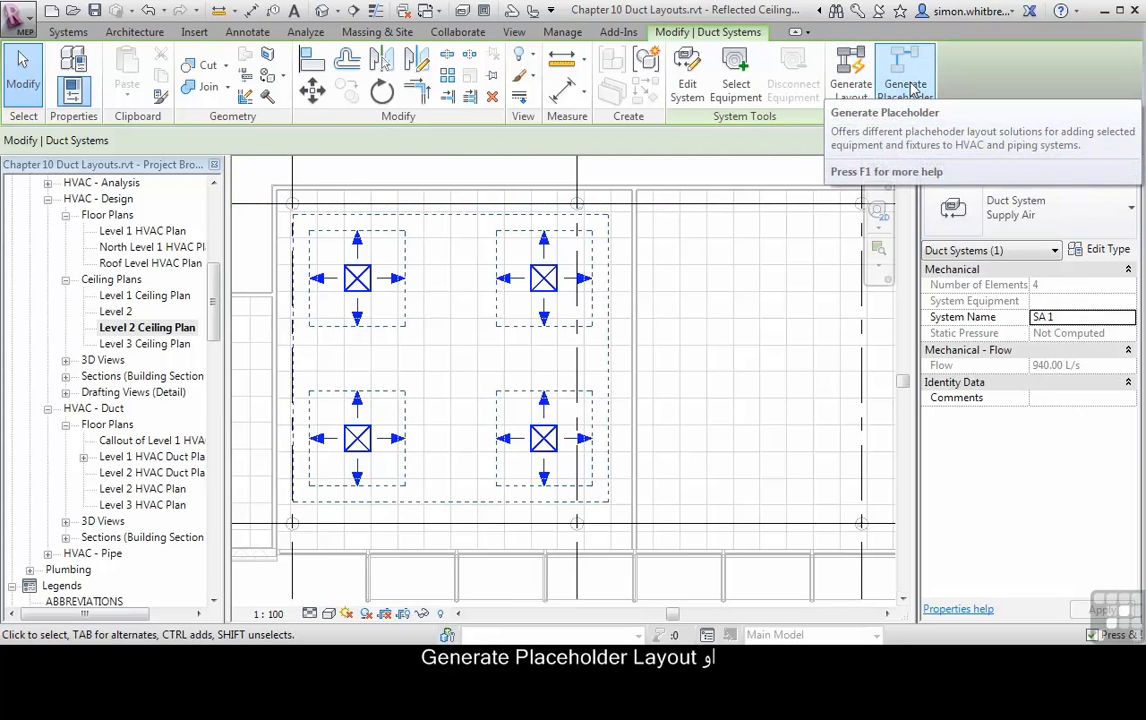
click(847, 70)
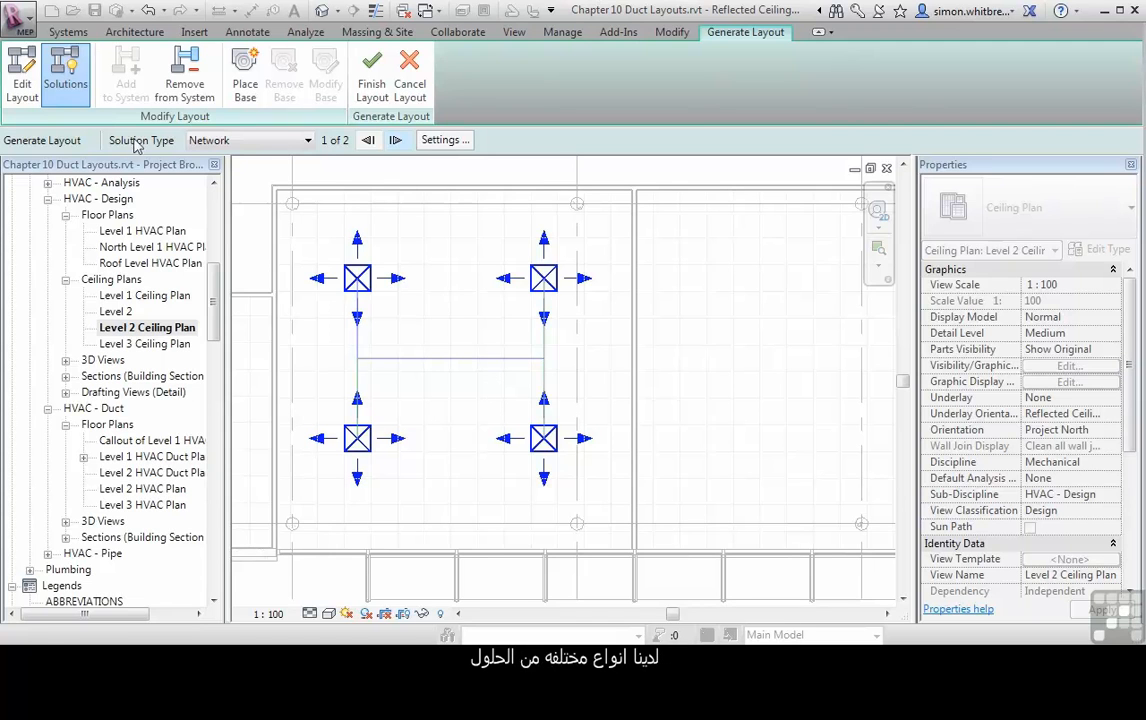
Compare the Network, Perimeter and Intersections layout solutions for the duct system, ending on the first Network solution.
click(296, 145)
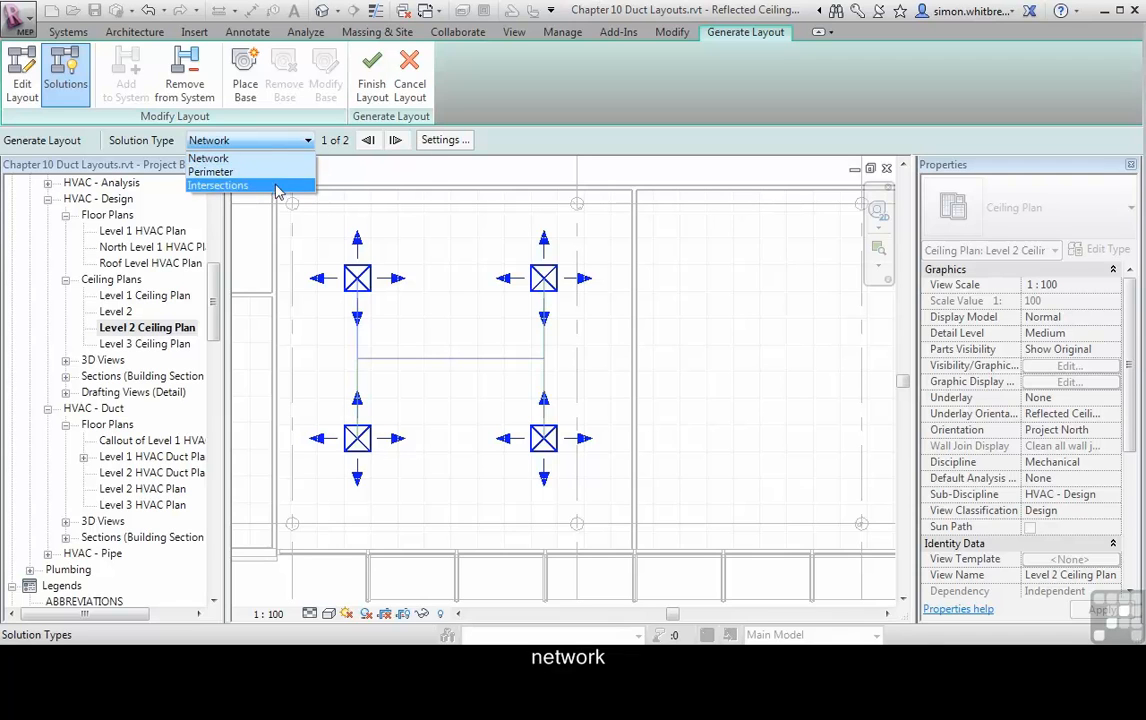
click(260, 160)
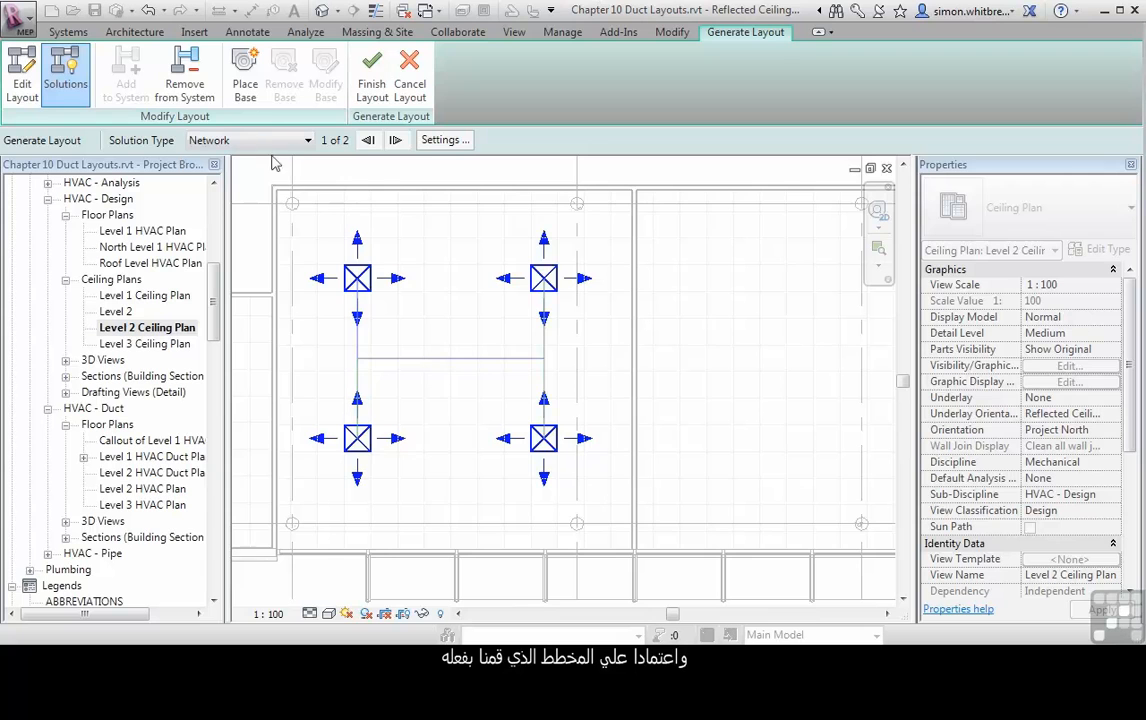
click(395, 140)
click(270, 140)
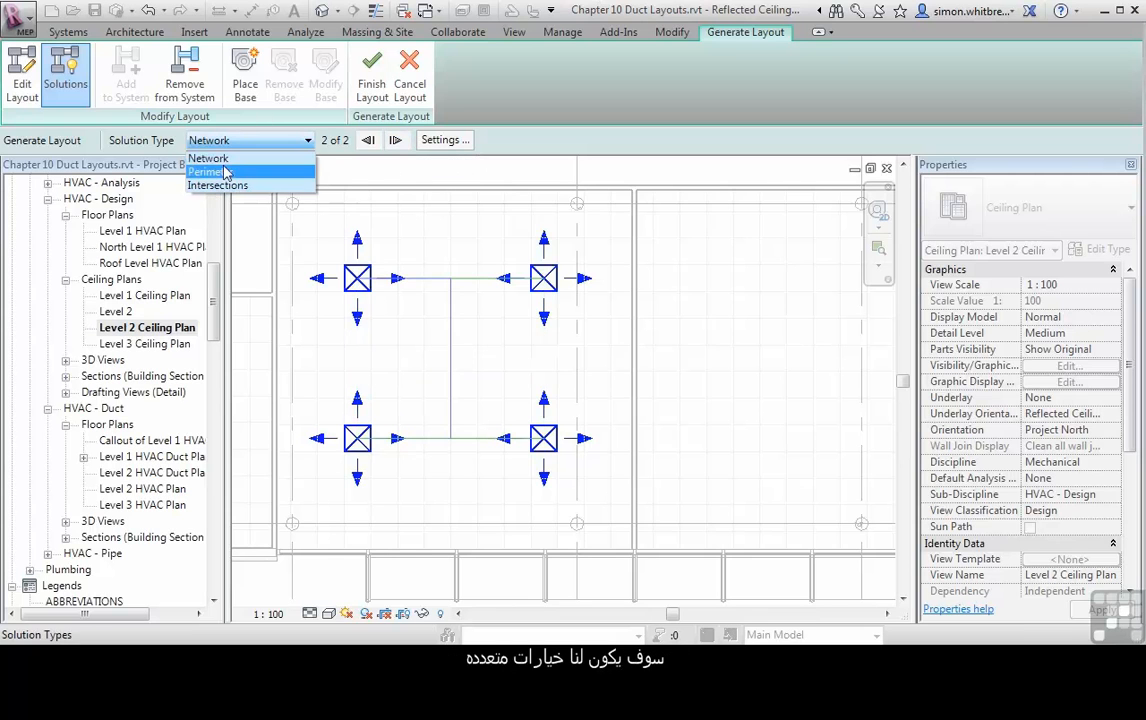
click(215, 171)
click(395, 140)
click(395, 140)
click(395, 140)
click(395, 140)
click(224, 140)
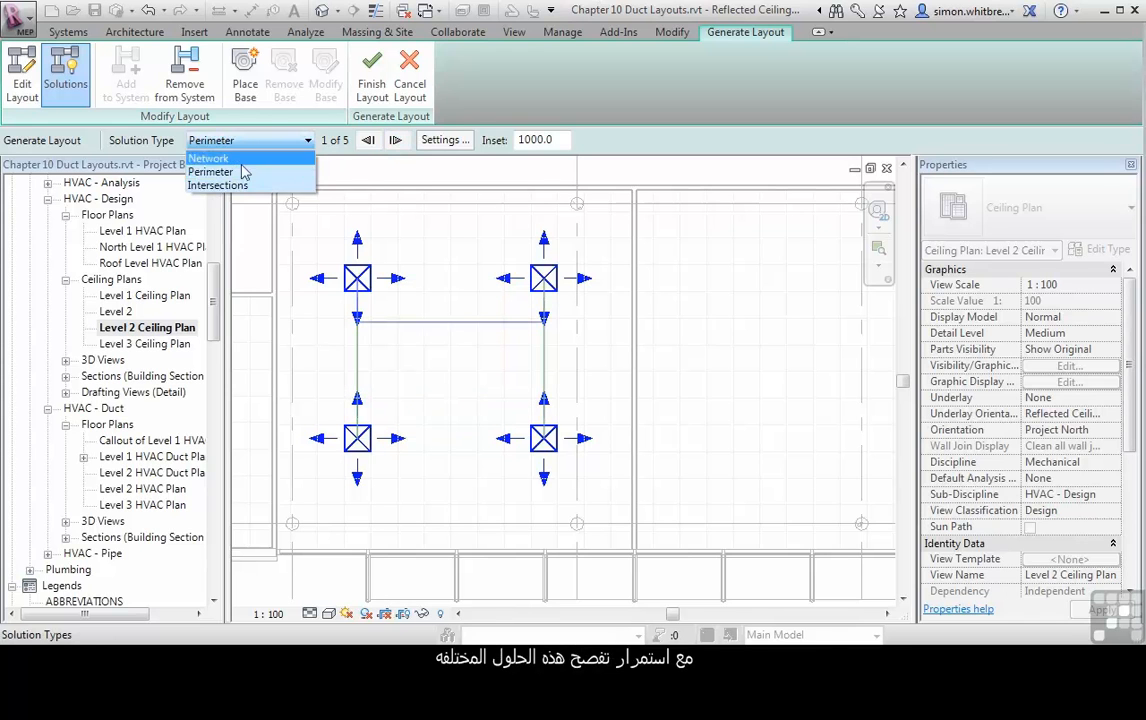
click(222, 183)
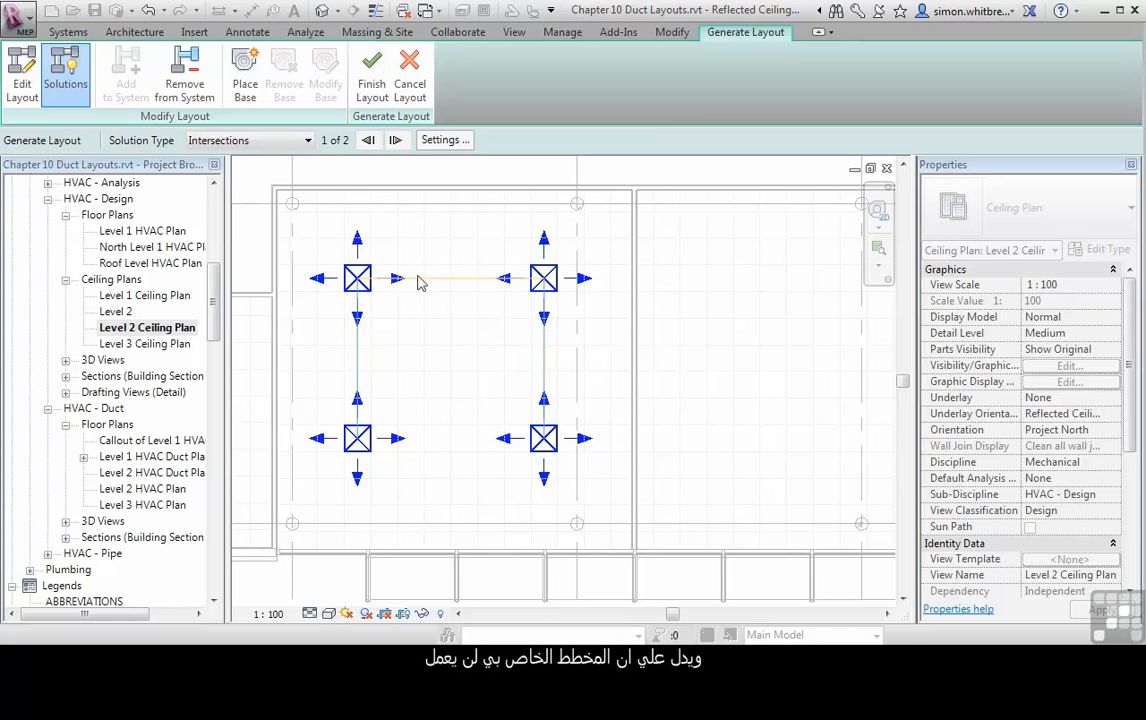
click(235, 140)
click(220, 158)
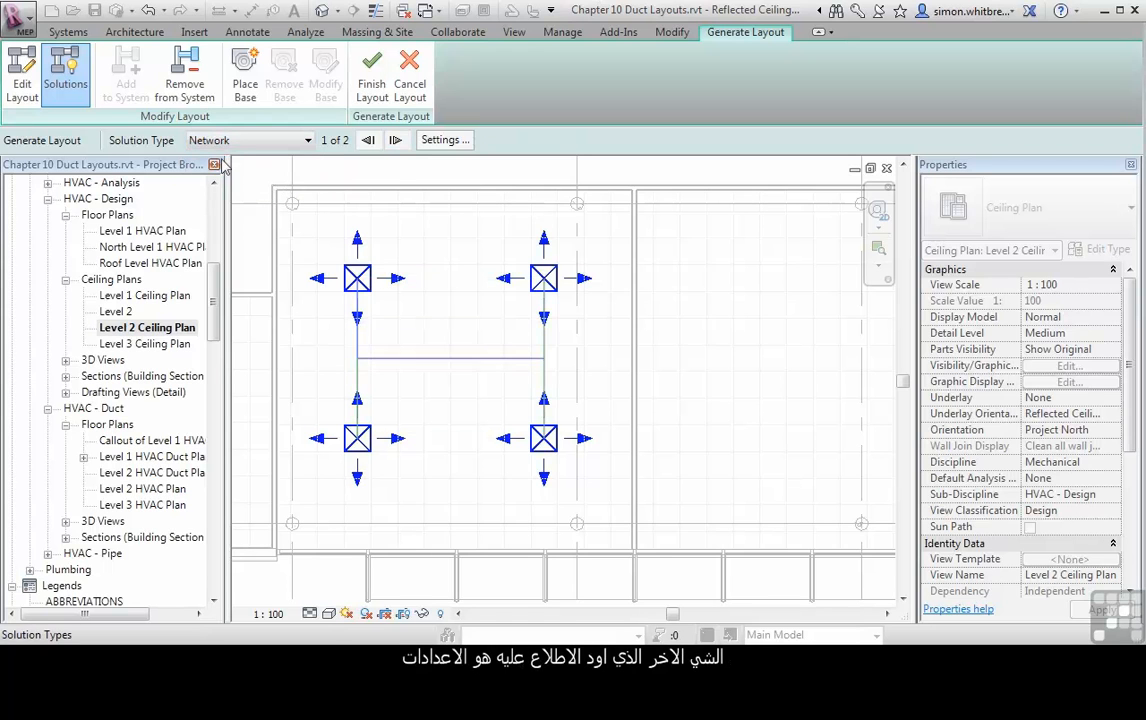
Set the main duct offset to 3200 in the layout's duct conversion settings.
click(446, 142)
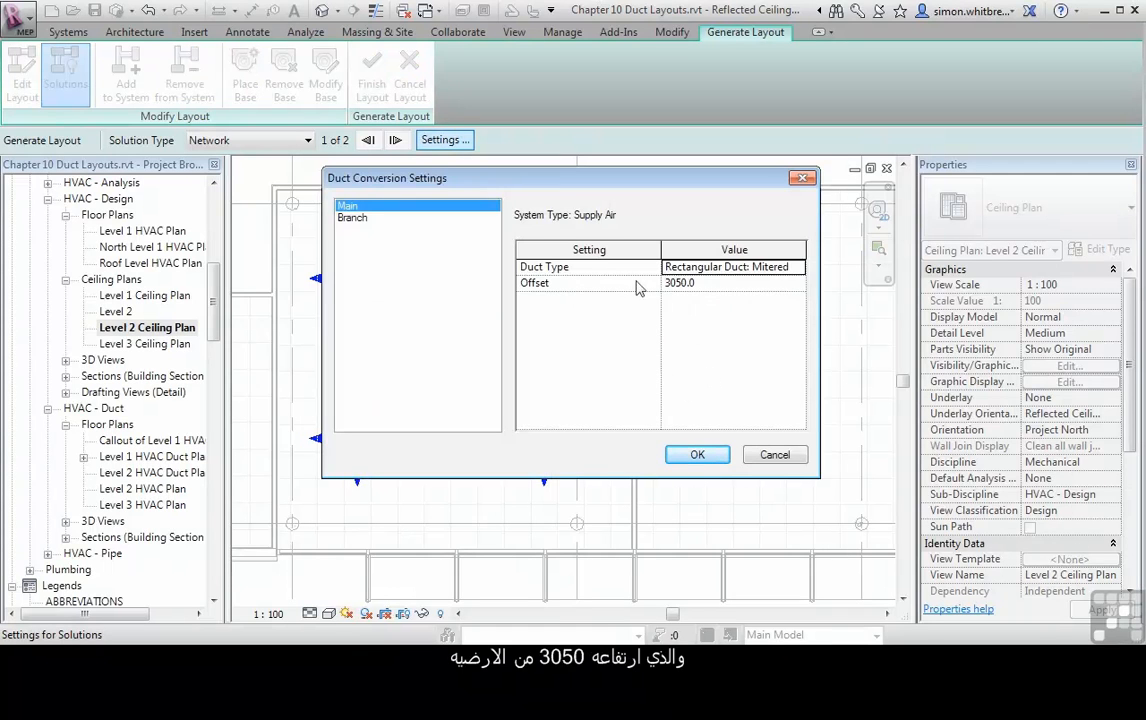
click(705, 285)
text(3)
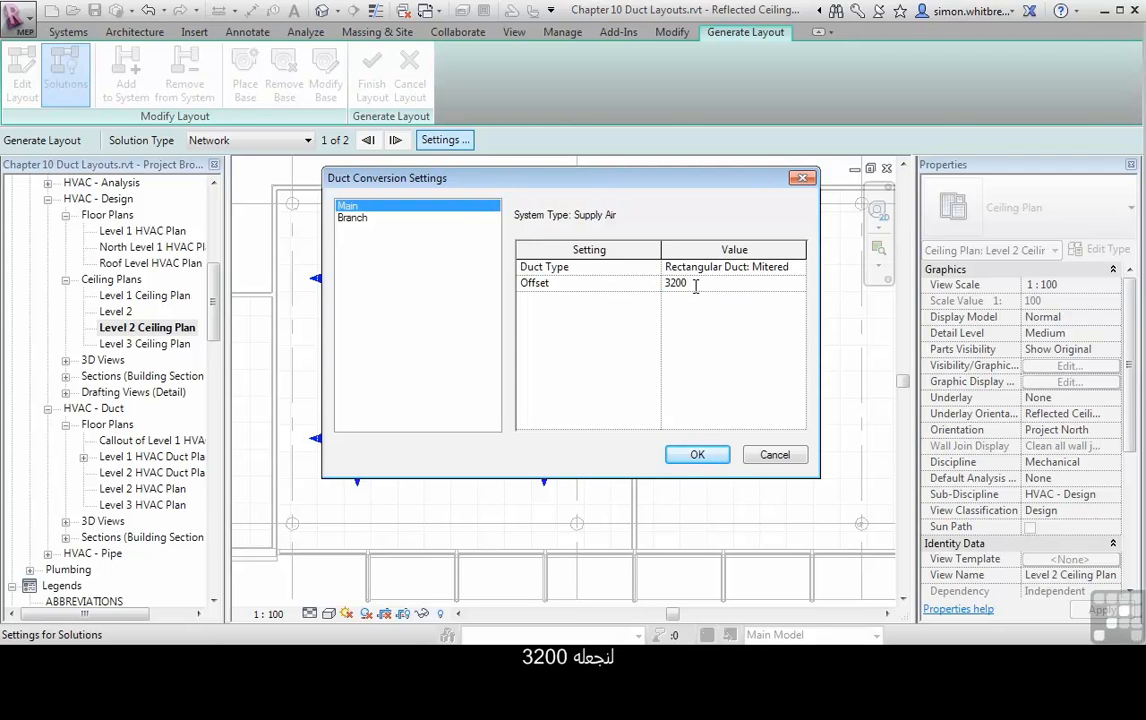
text(200)
Set the branch duct offset to 3200 and the maximum flex duct length to 1500, and finish the layout.
click(345, 220)
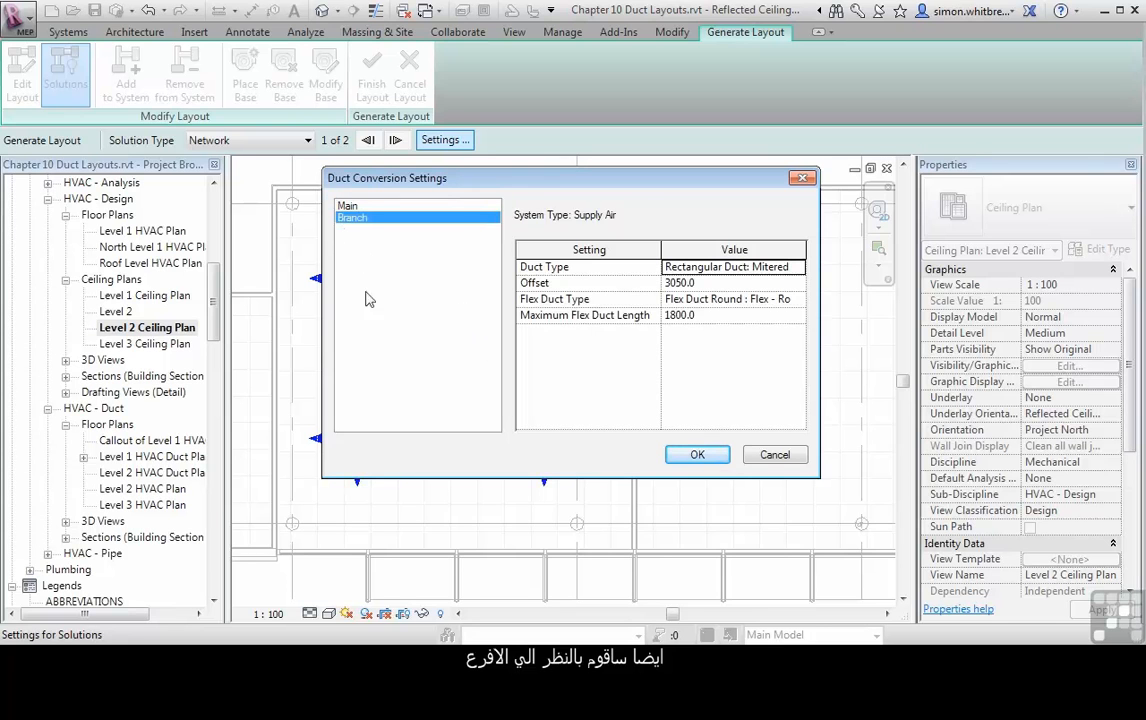
click(722, 284)
text(3)
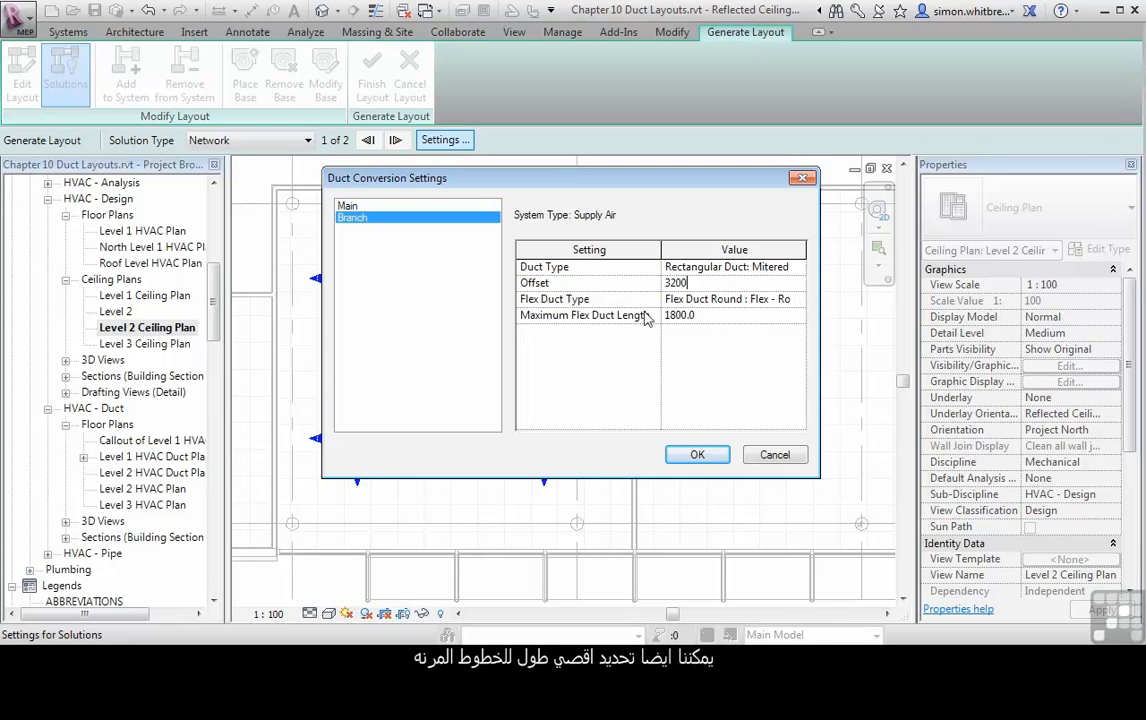
click(710, 317)
text(15)
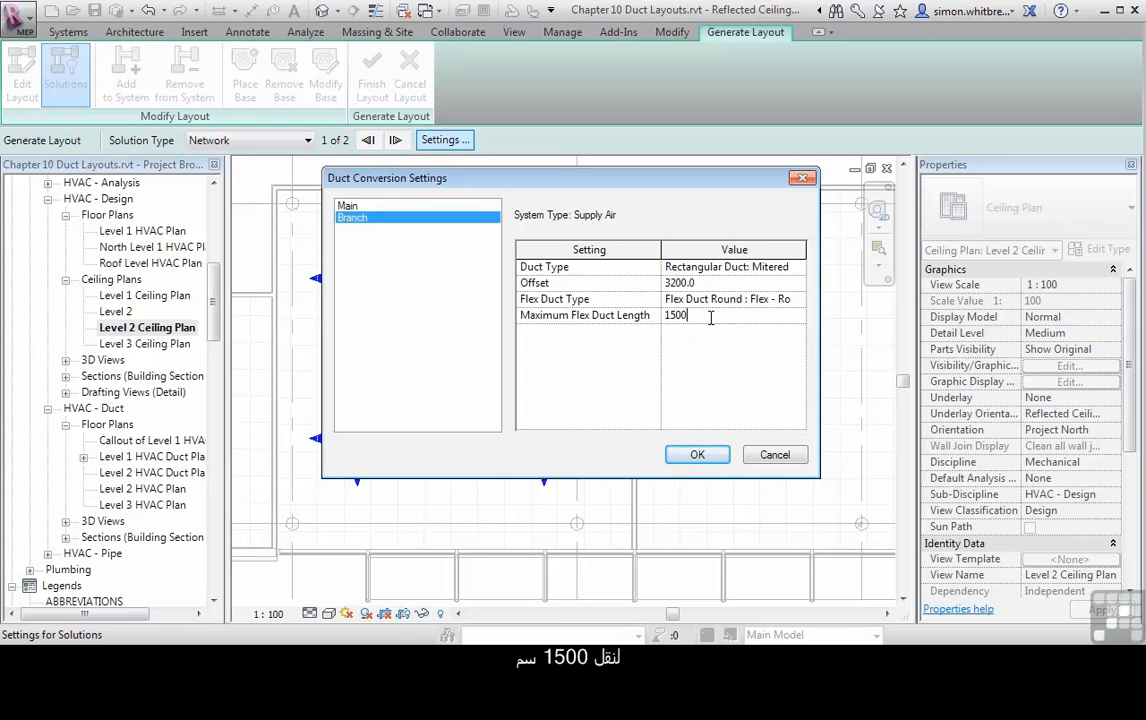
click(697, 455)
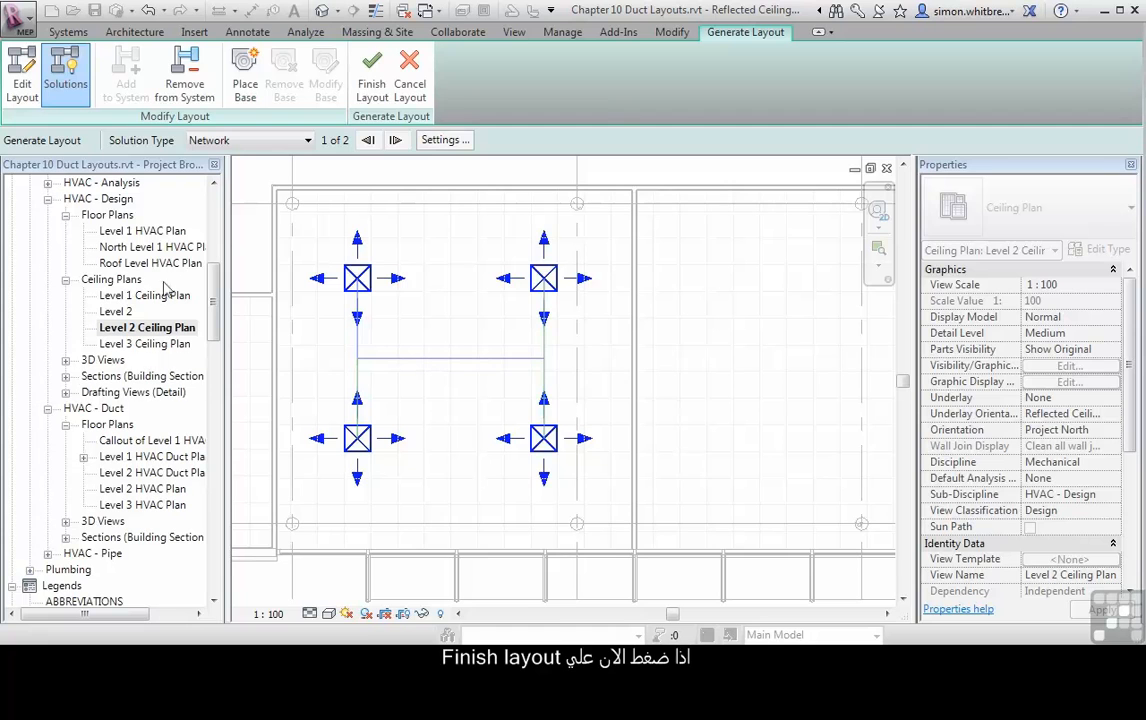
click(378, 82)
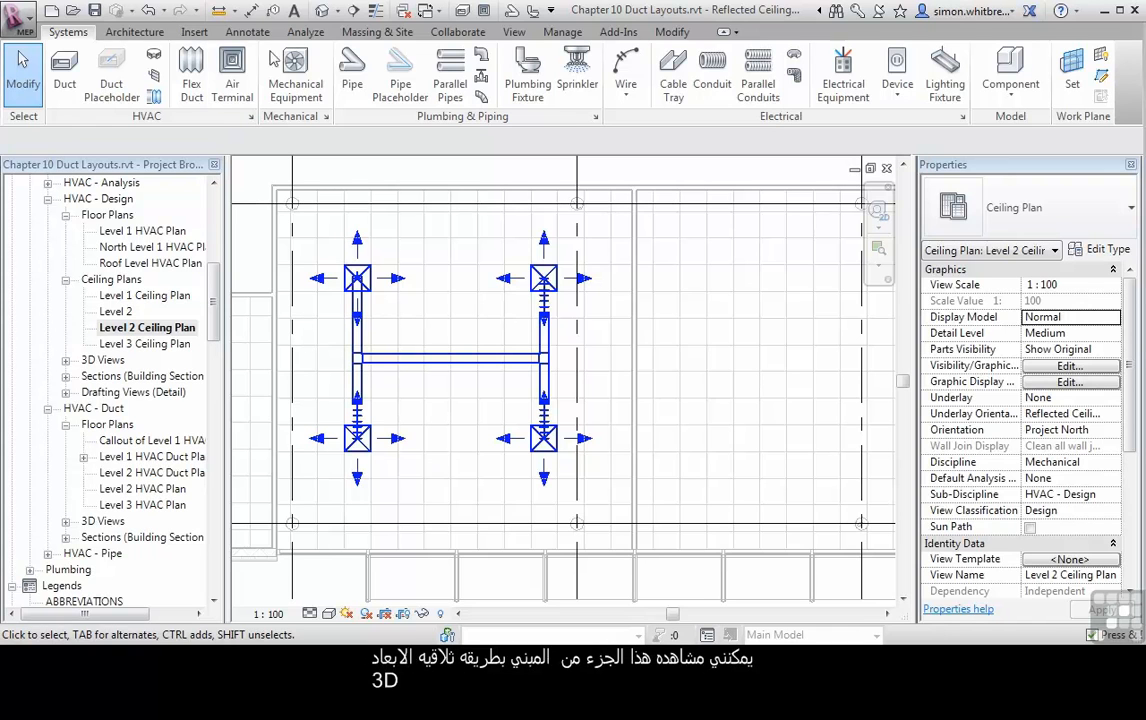
Cut a building section running vertically in plan just left of the diffusers, looking toward the new ducts, and open its view.
click(353, 10)
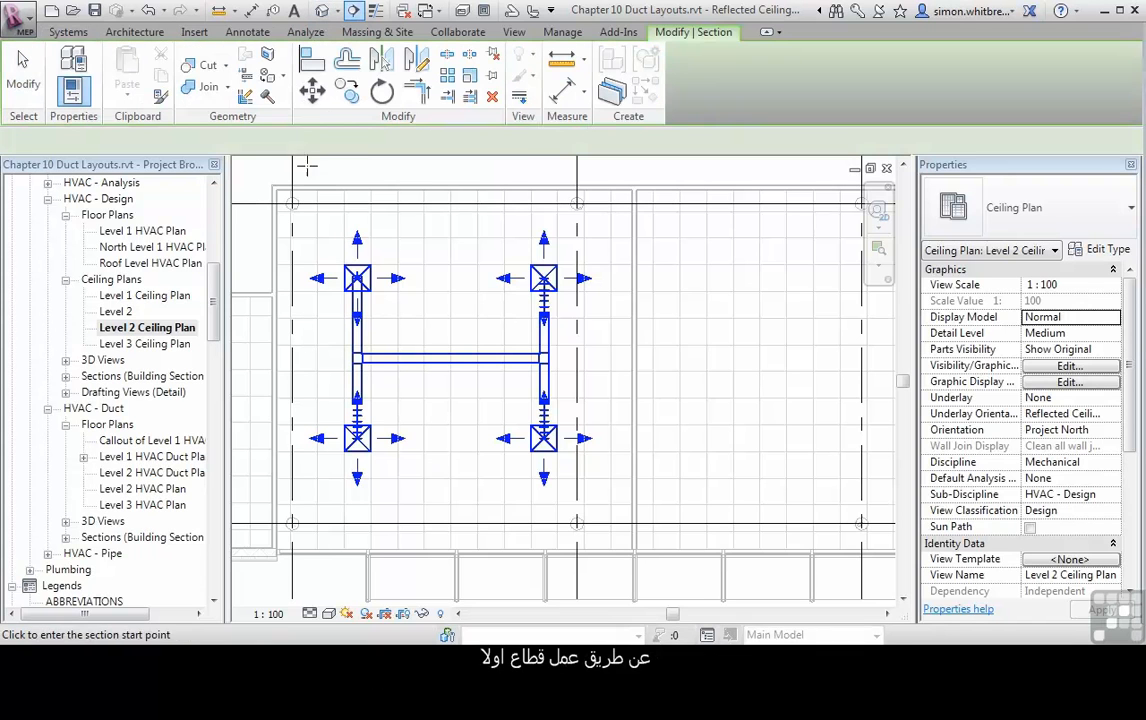
click(303, 575)
click(303, 172)
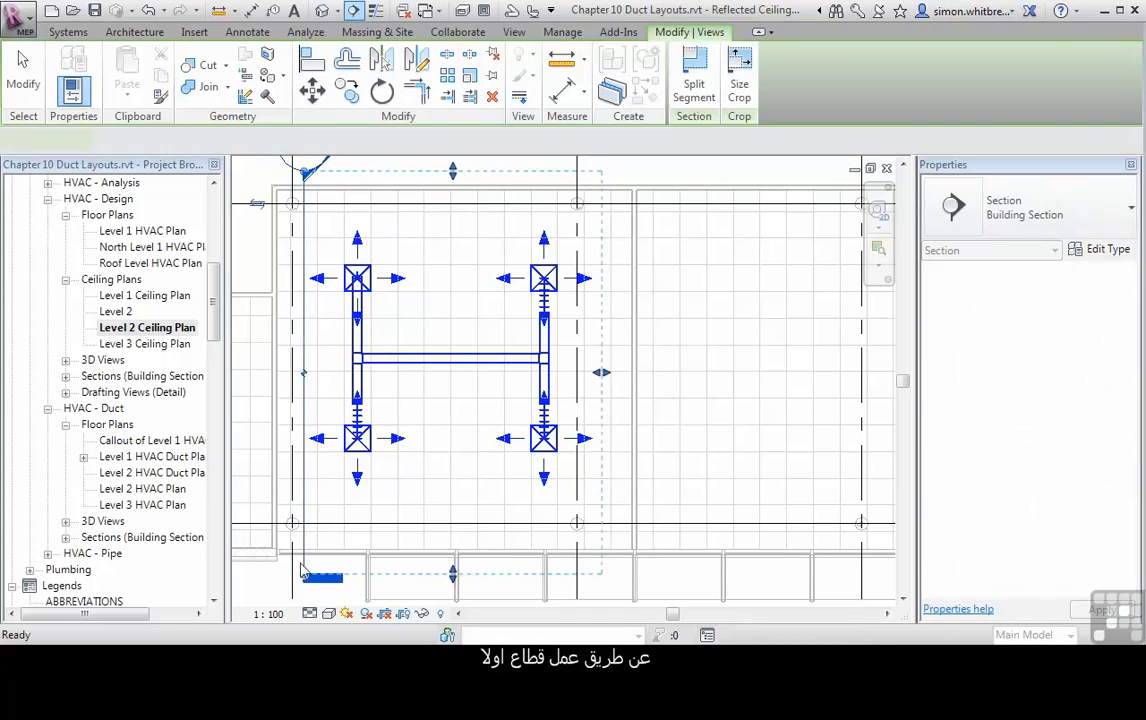
key(Escape)
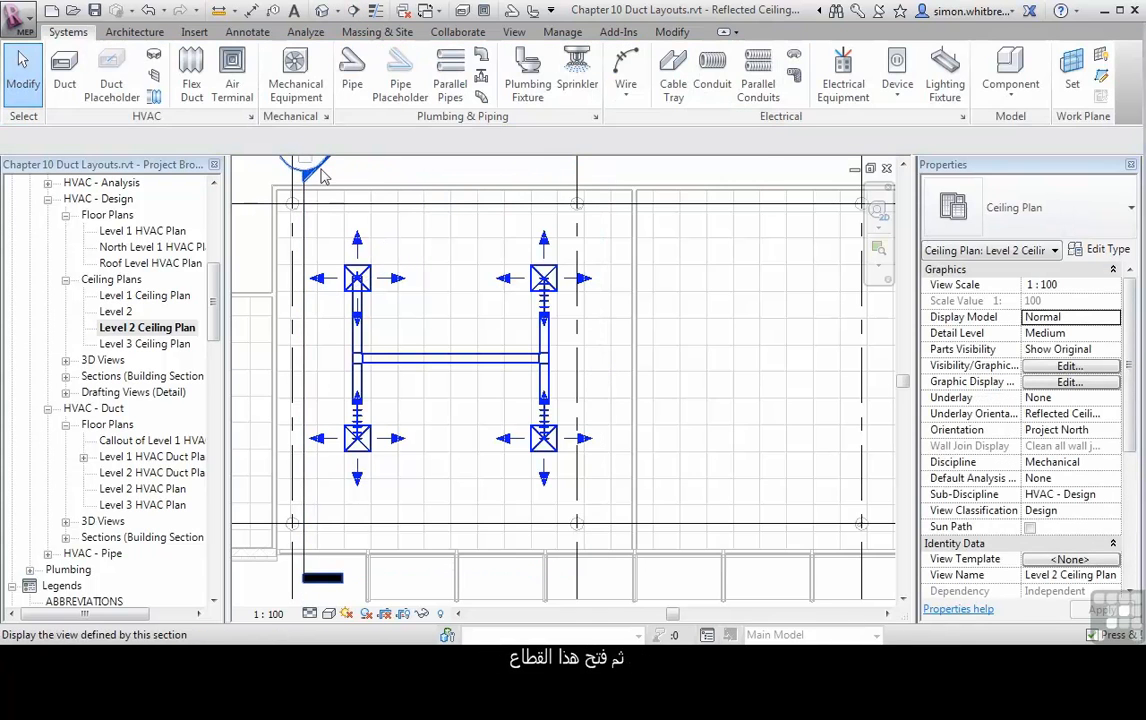
double_click(308, 172)
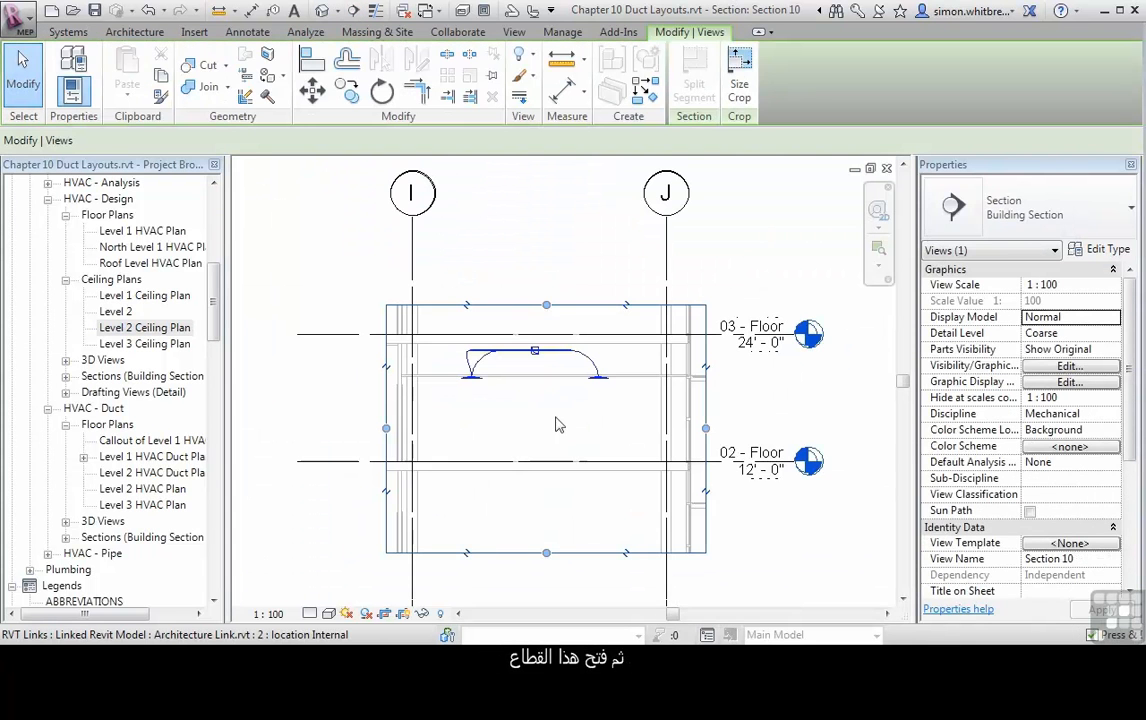
Raise the section view's detail level above Coarse so that the ducts are drawn with double lines.
click(309, 613)
click(333, 573)
click(320, 400)
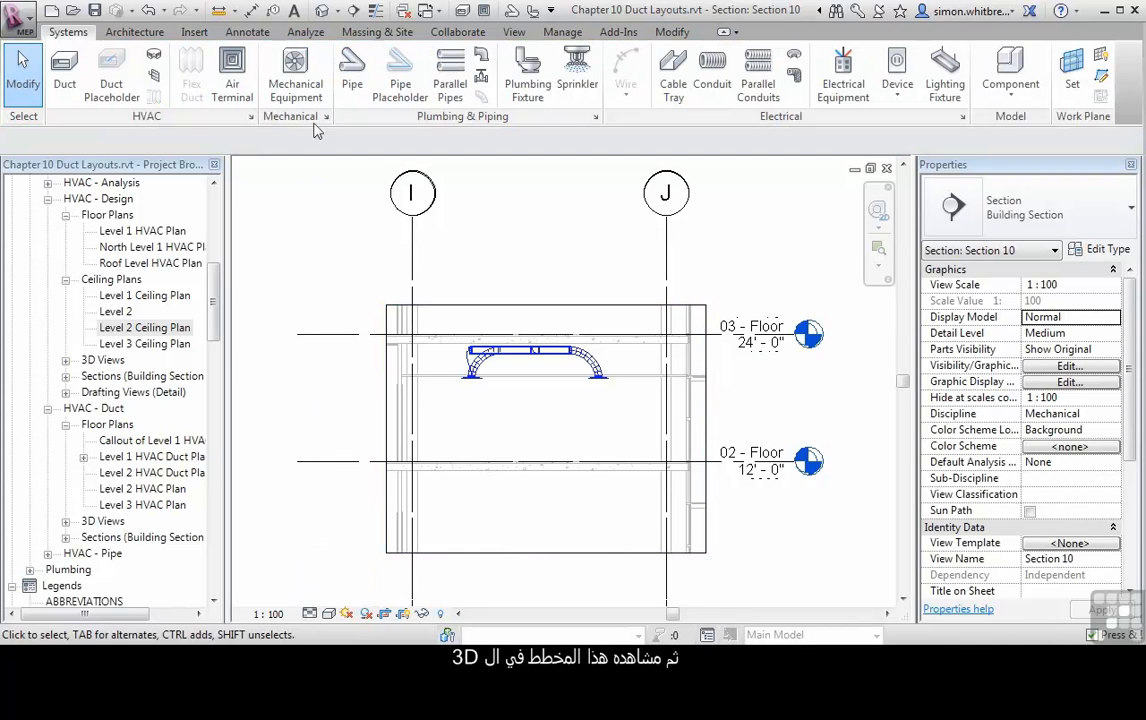
Open the default 3D view and orient it to Section 10.
click(321, 11)
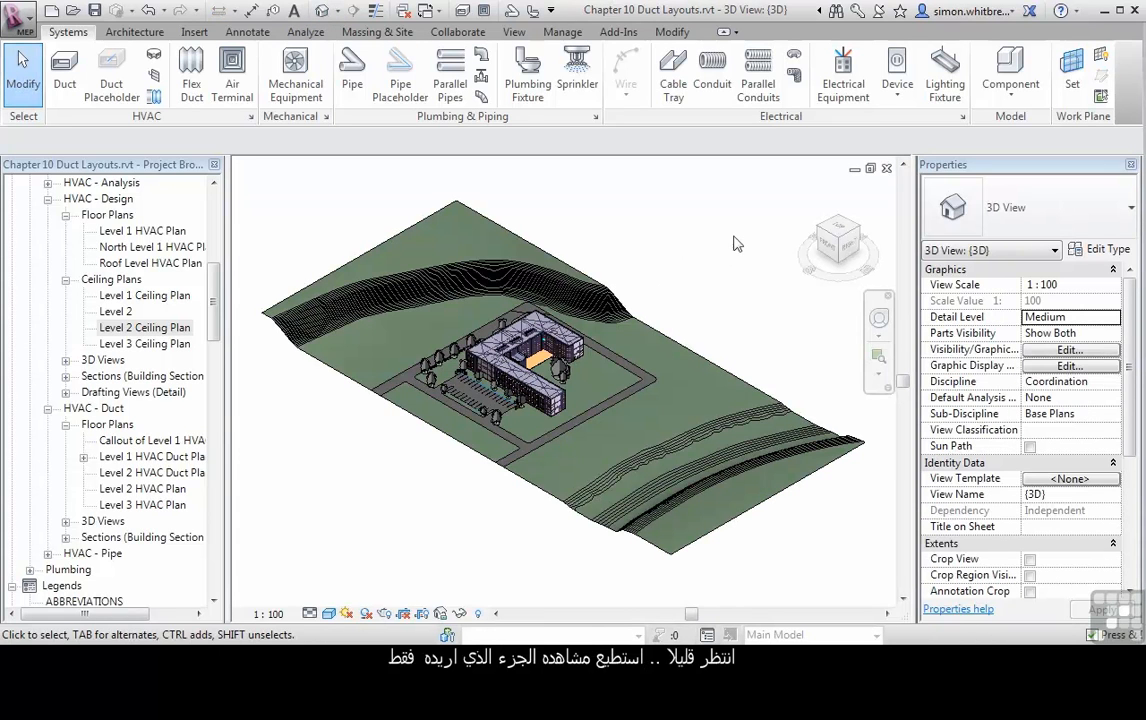
right_click(837, 252)
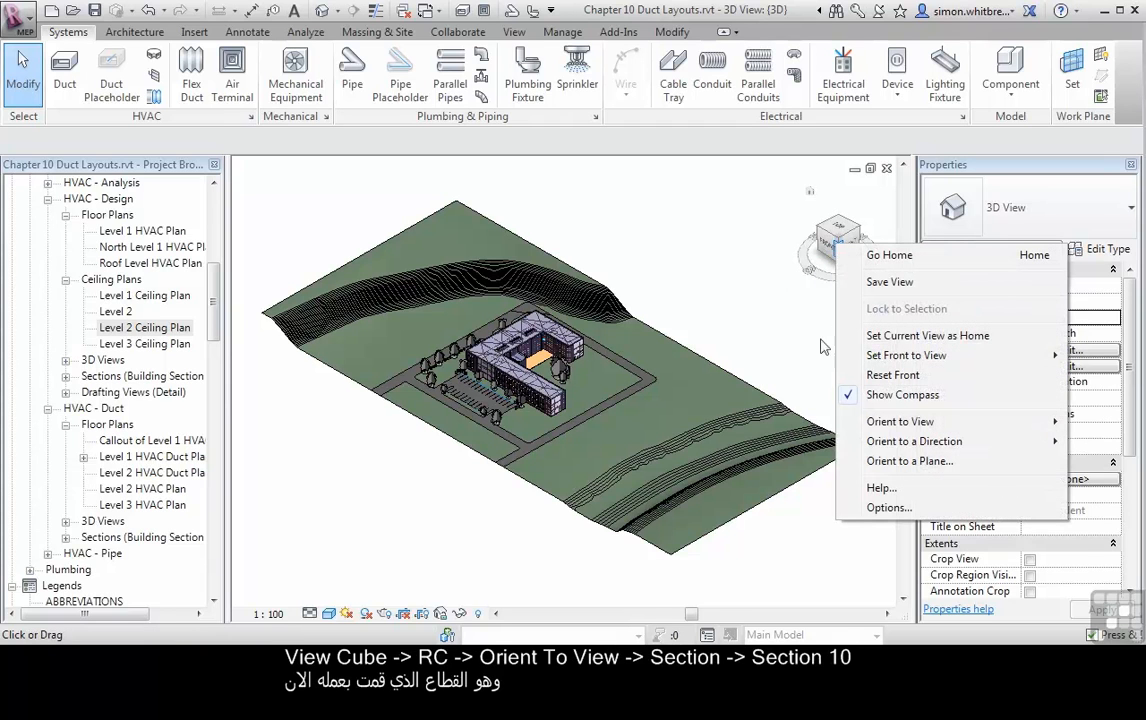
mouse_move(882, 430)
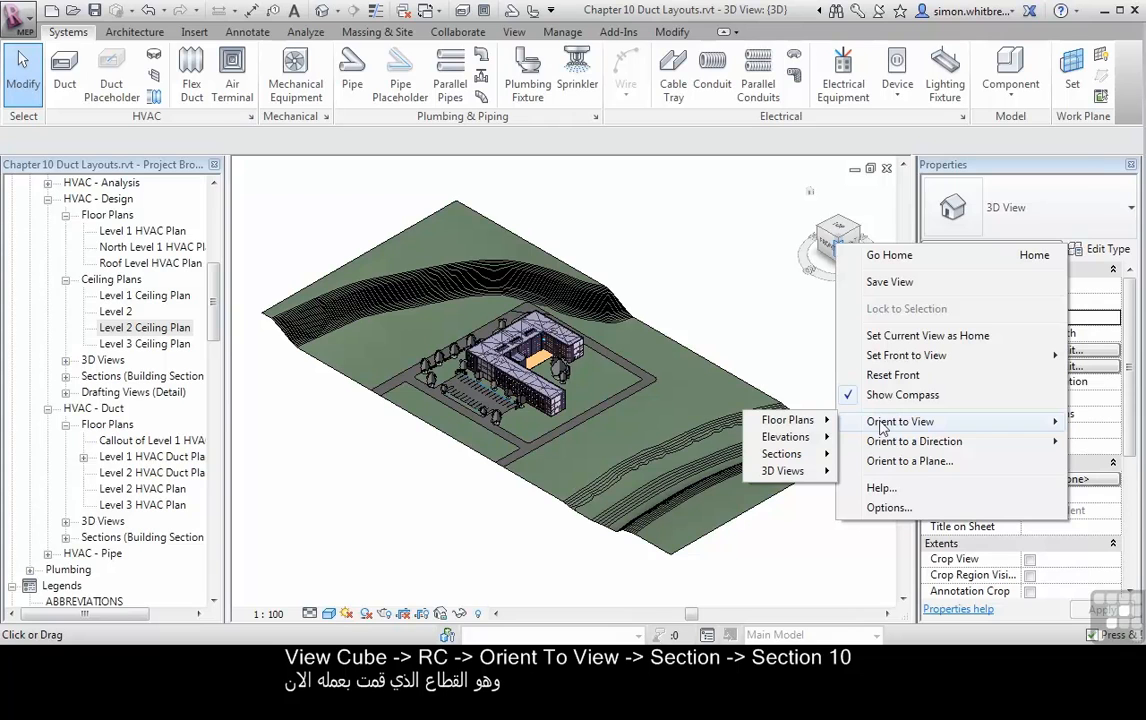
mouse_move(795, 457)
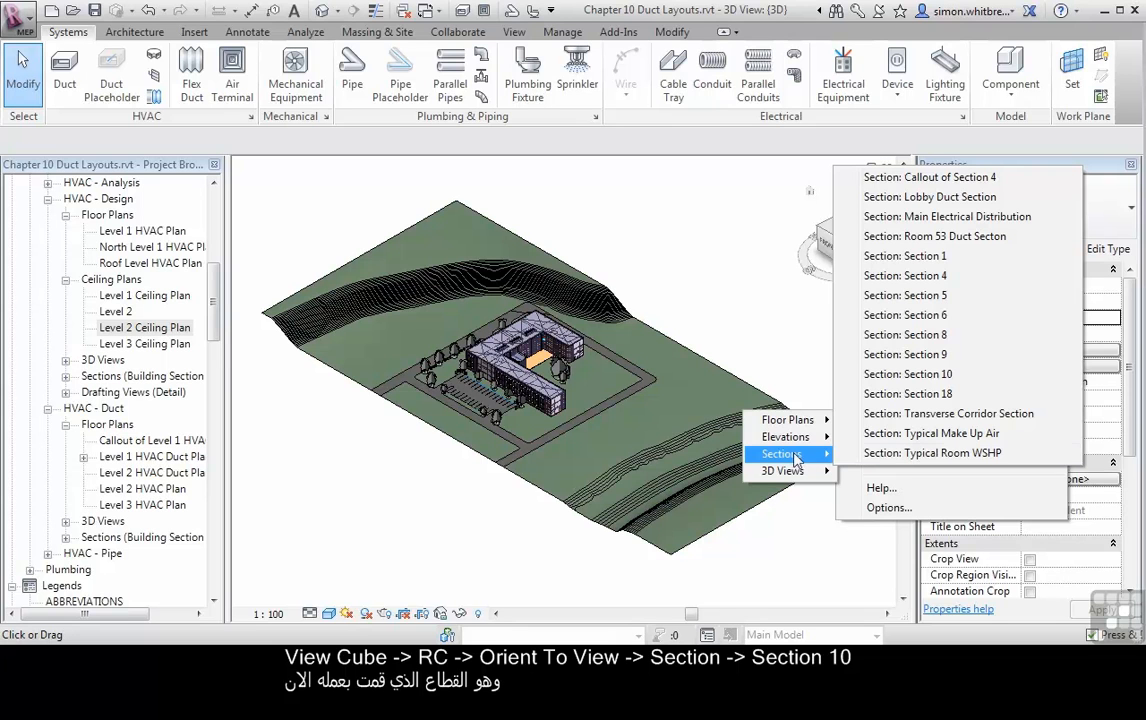
click(905, 378)
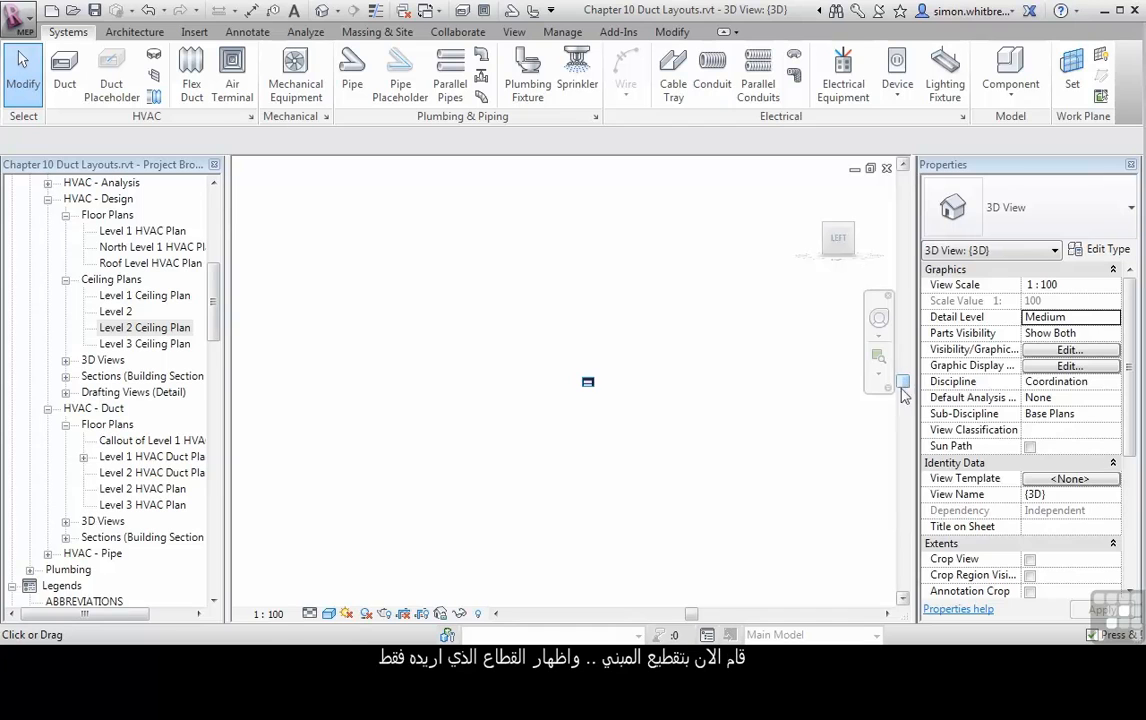
Turn on thin lines in the 3D view and examine the flex duct drawn as a single line between duct and diffuser.
scroll(616, 392, up, 6)
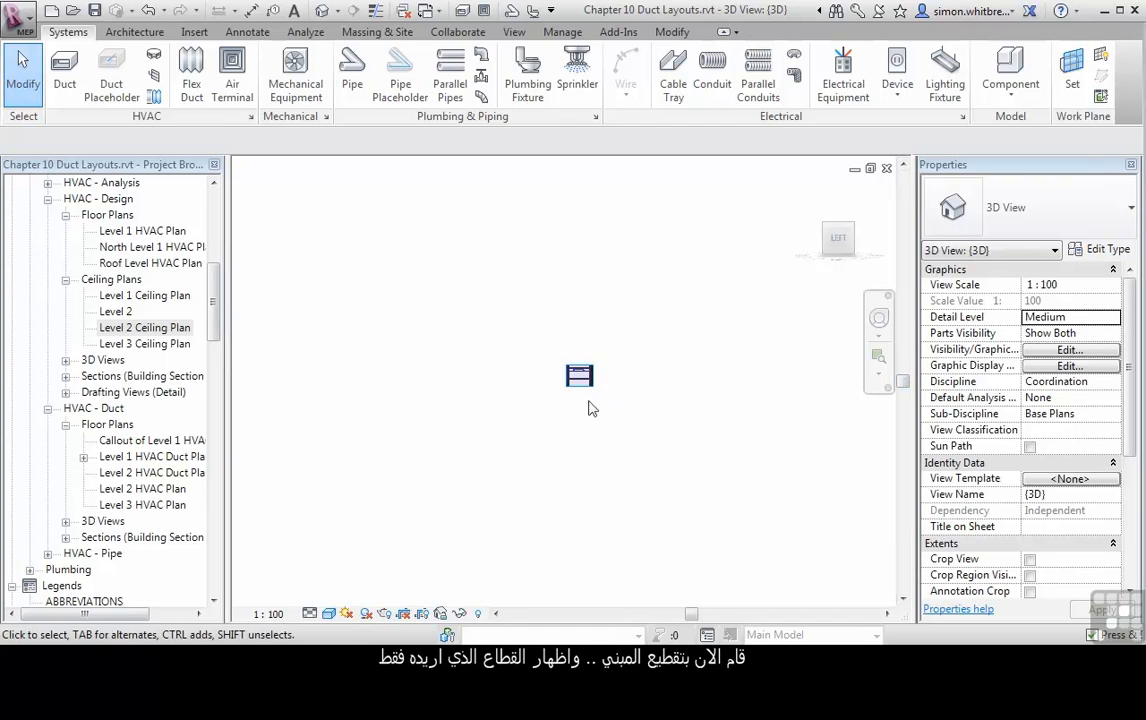
scroll(615, 373, up, 2)
shift+middle_drag(600, 390, 550, 395)
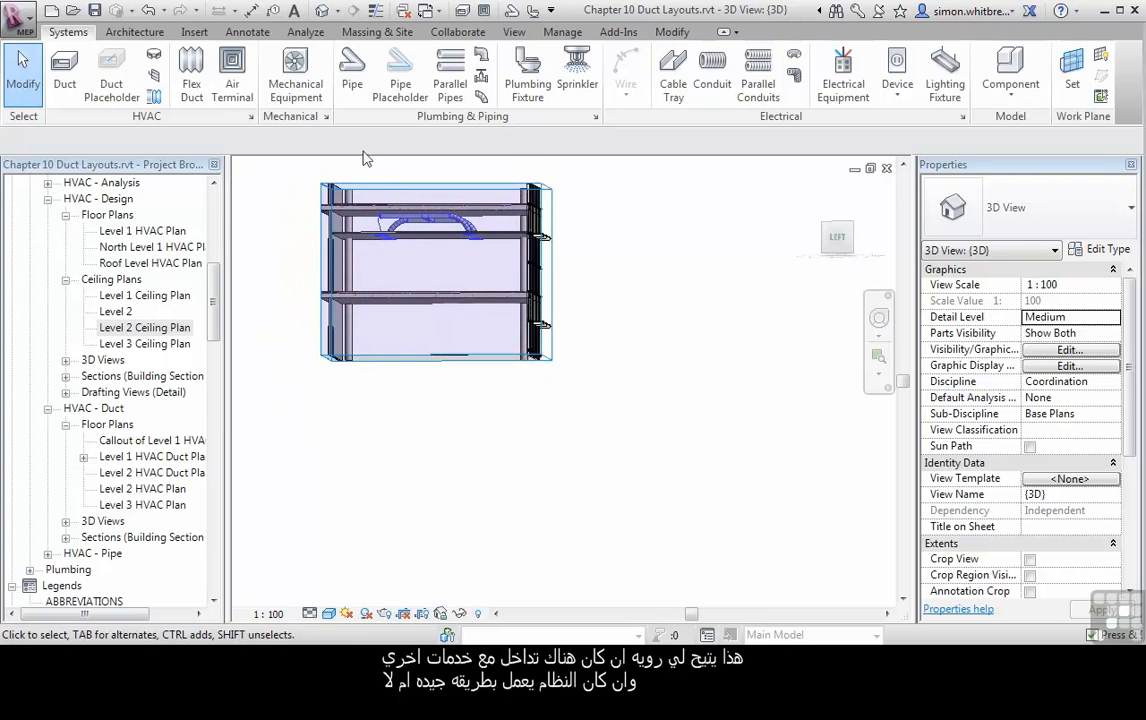
scroll(447, 486, up, 4)
shift+middle_drag(447, 486, 271, 476)
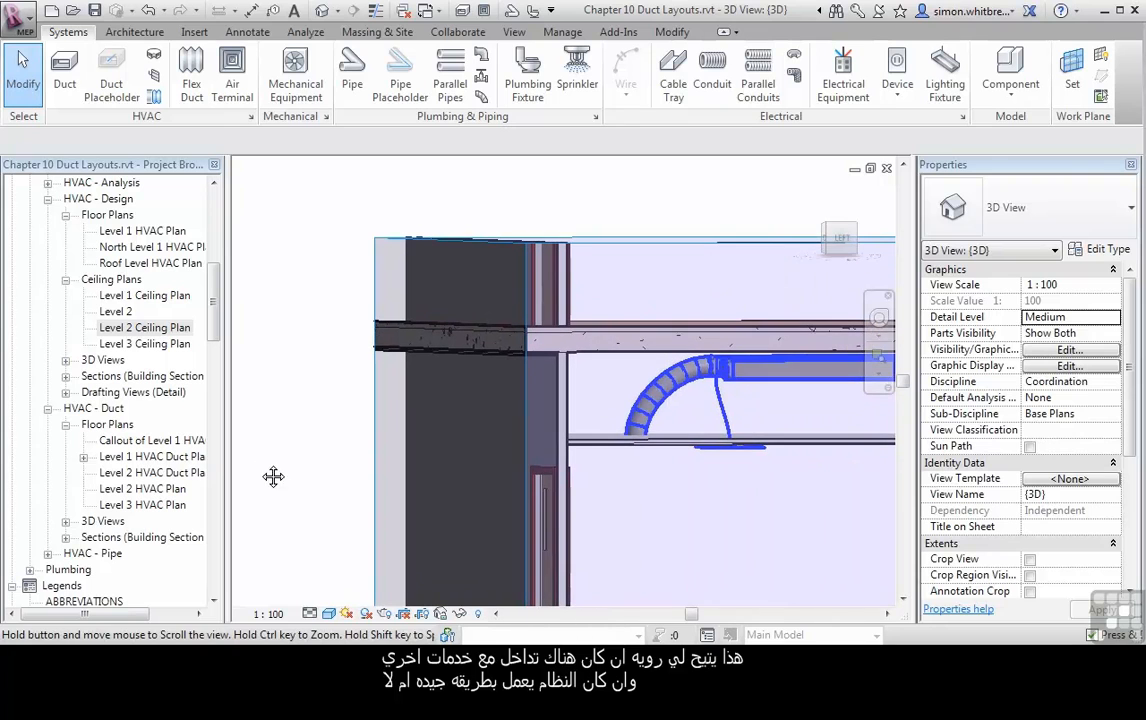
click(375, 10)
middle_drag(758, 500, 477, 490)
scroll(458, 382, up, 3)
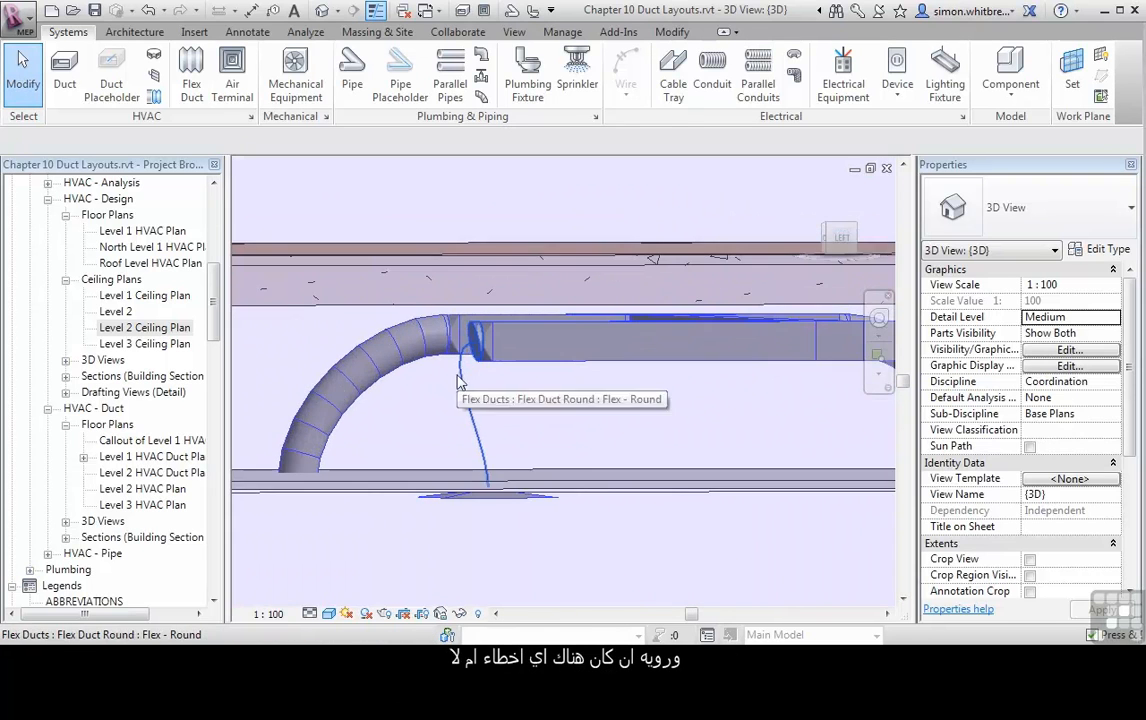
click(464, 413)
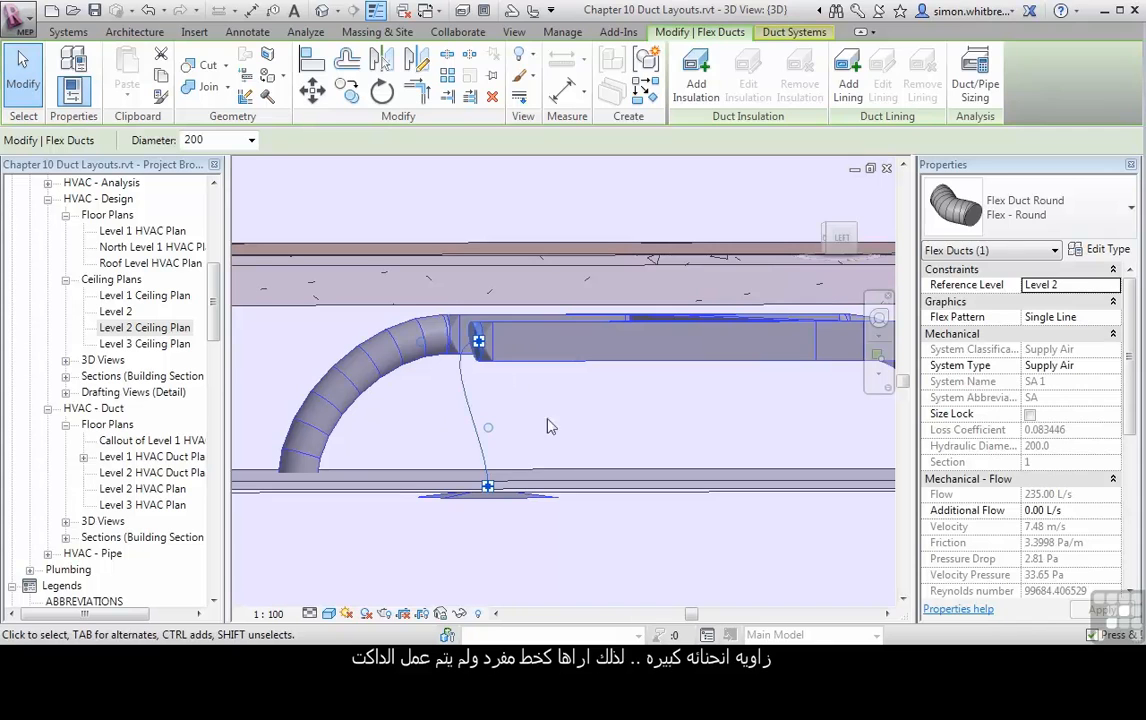
key(Escape)
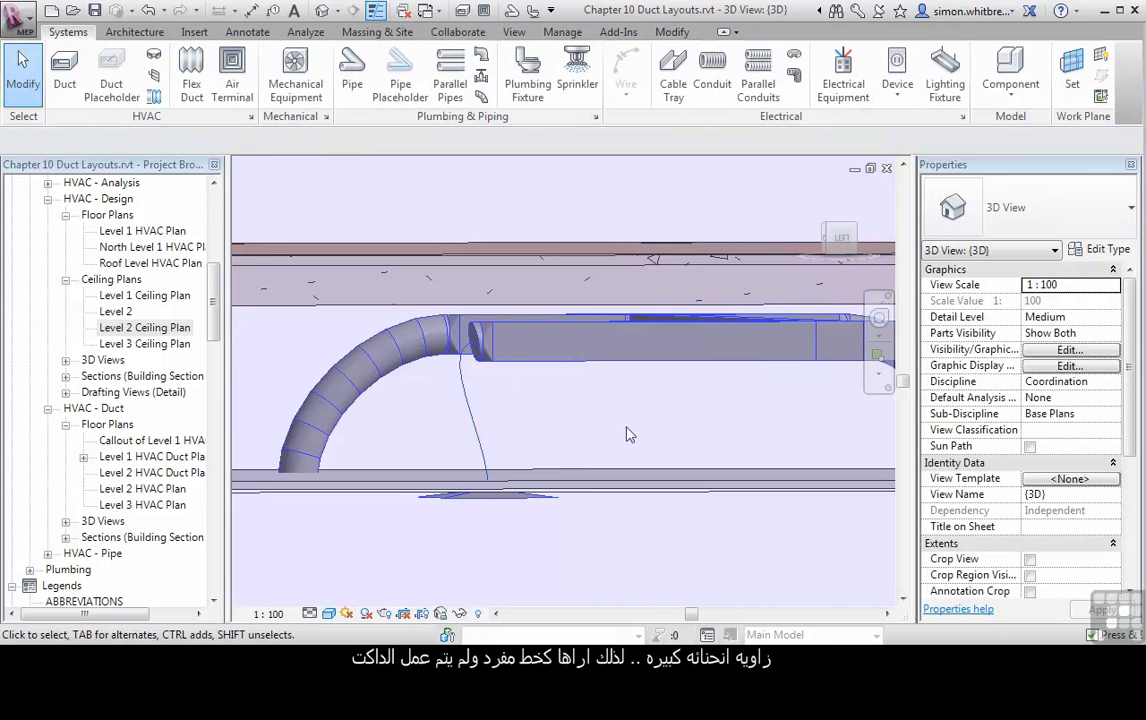
In the Level 2 Ceiling Plan, shorten the branch duct below the upper-left diffuser to about 1160 mm by pulling back its diffuser end.
double_click(130, 329)
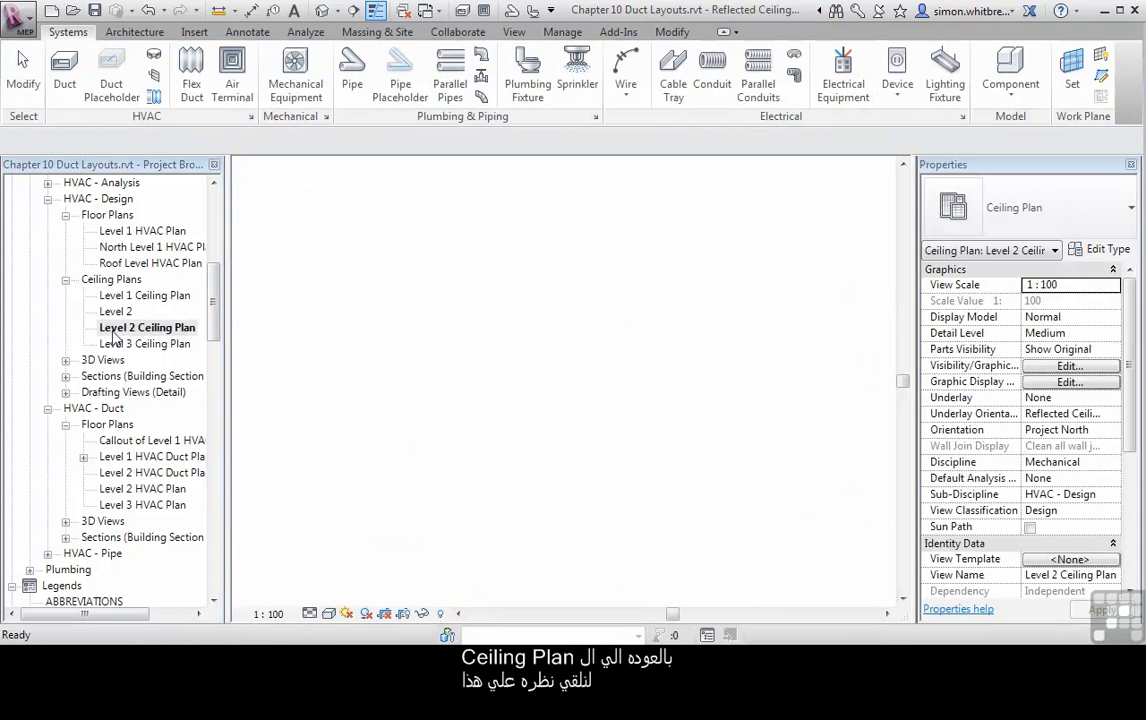
scroll(414, 352, up, 4)
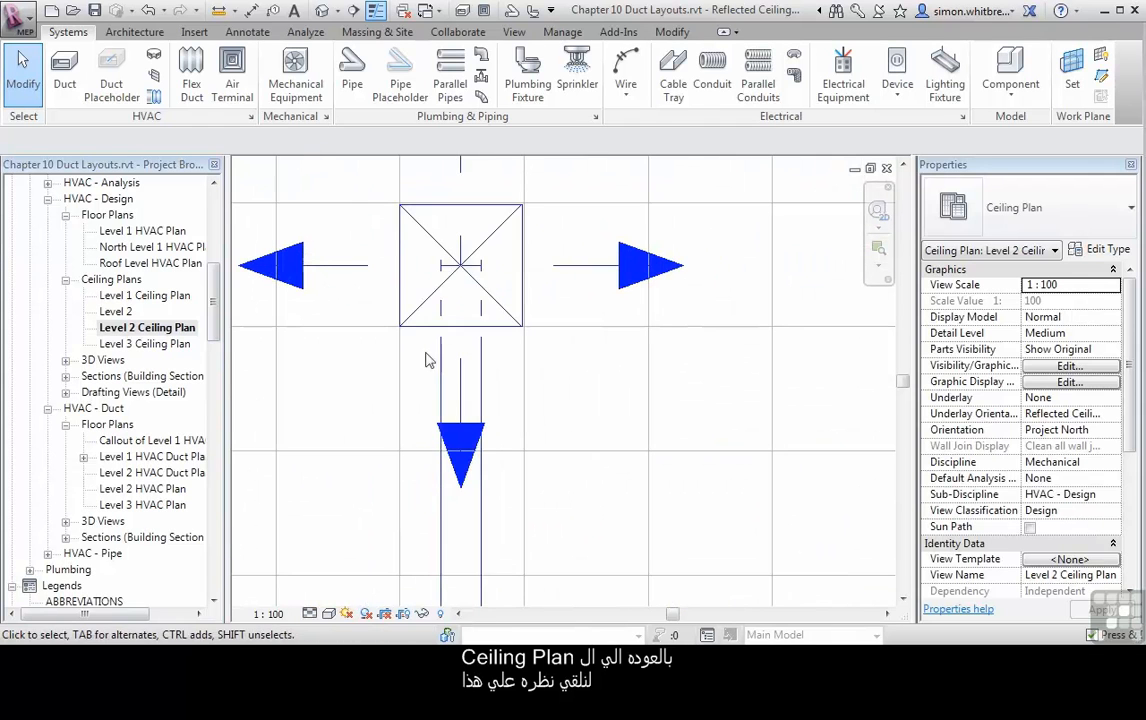
click(438, 371)
drag(461, 266, 461, 376)
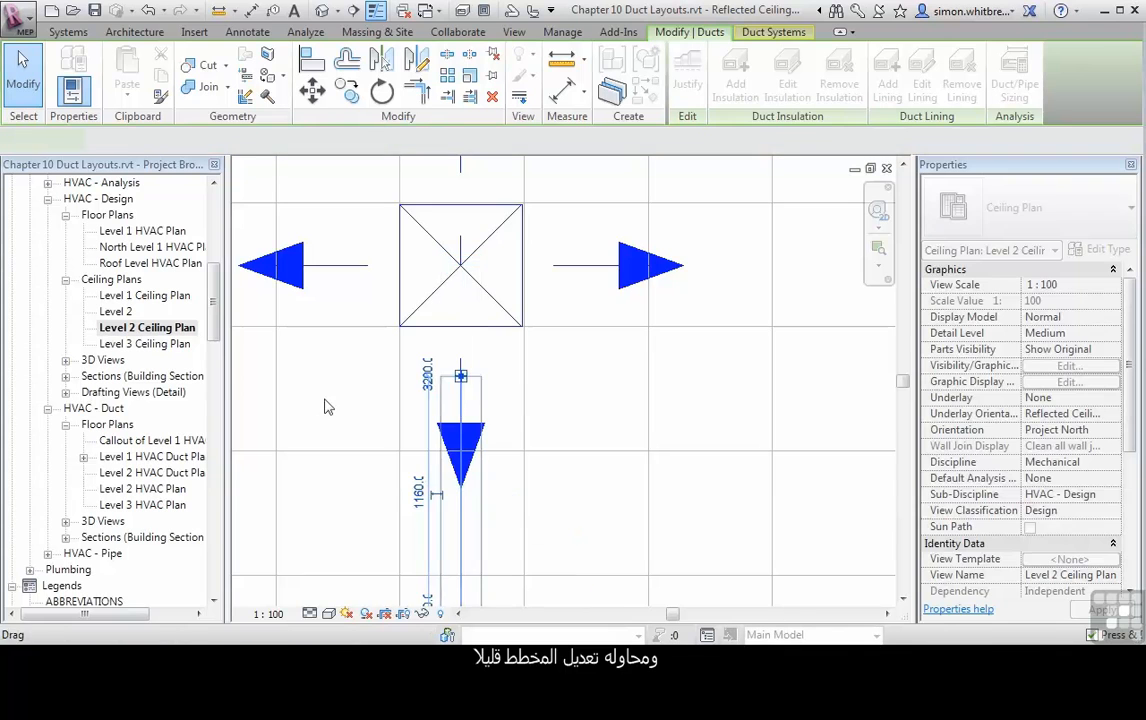
Return to Section 10 and move the detached rectangular-to-round transition onto the shortened duct's open end.
scroll(487, 345, down, 4)
double_click(462, 203)
scroll(463, 372, up, 5)
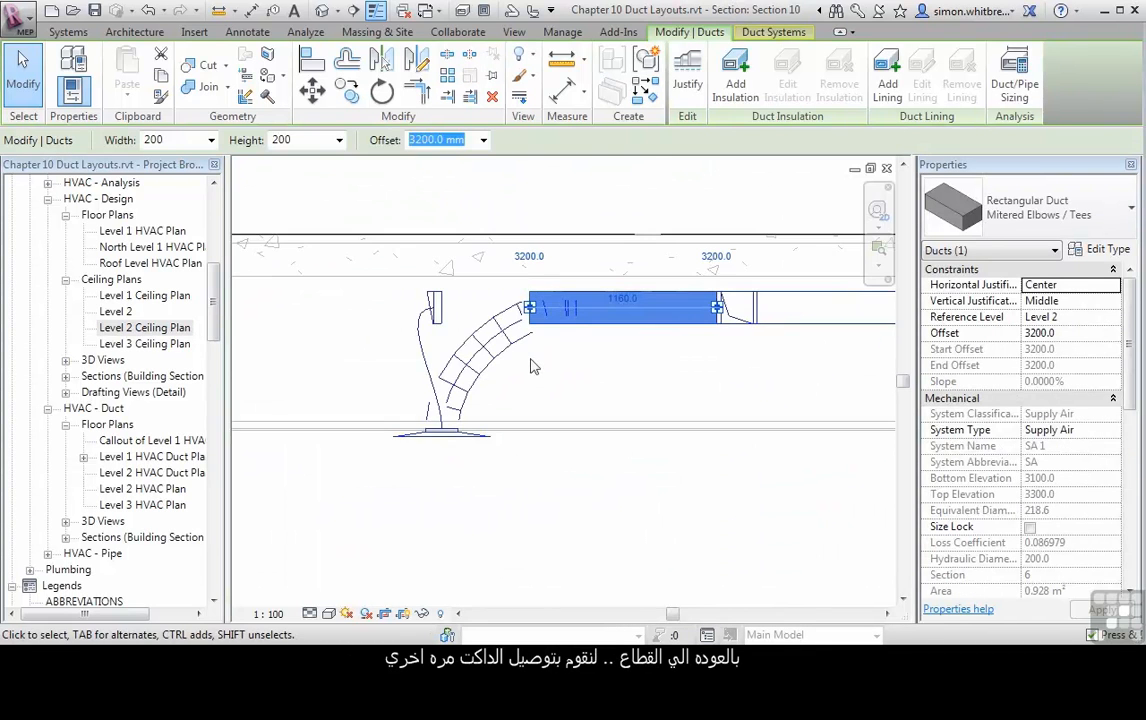
click(440, 309)
drag(453, 313, 530, 310)
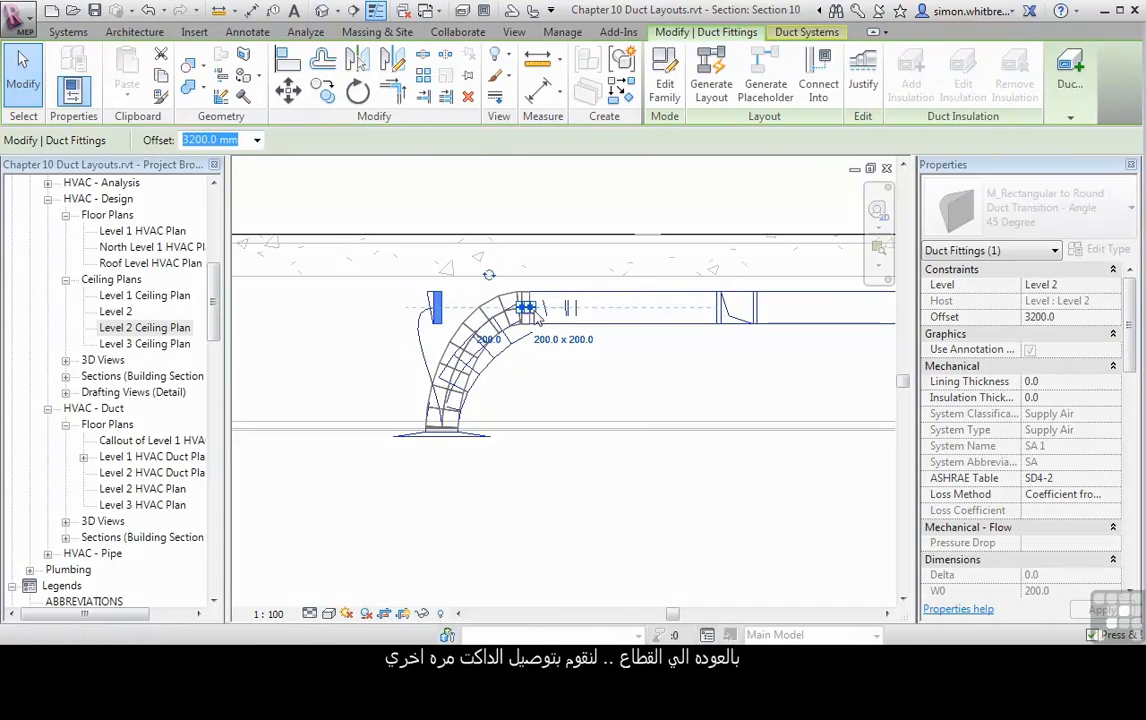